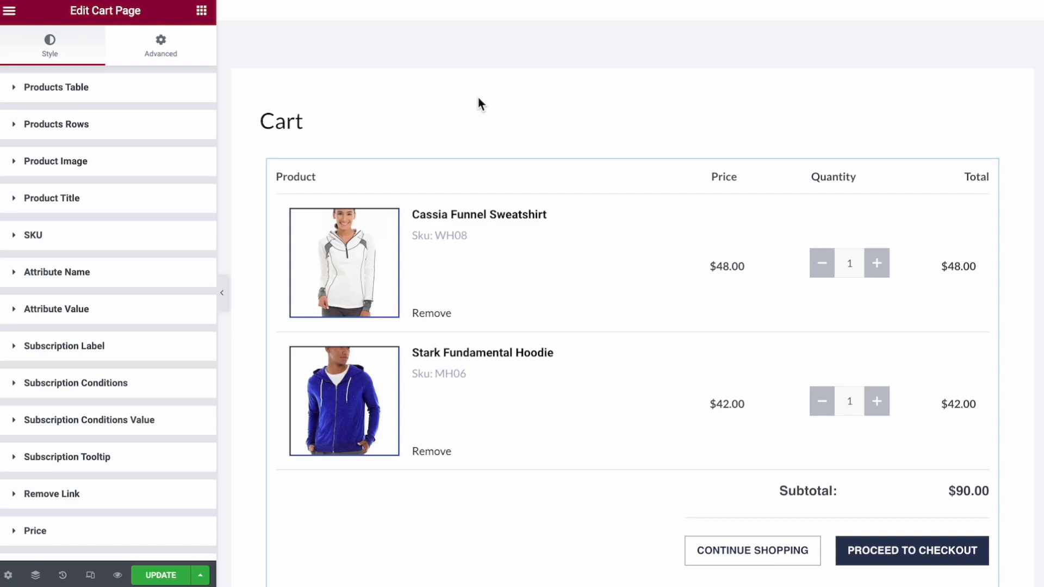
# Increase the border width on all sides of the product images in the cart table.
pyautogui.scroll(-1, 491, 103)
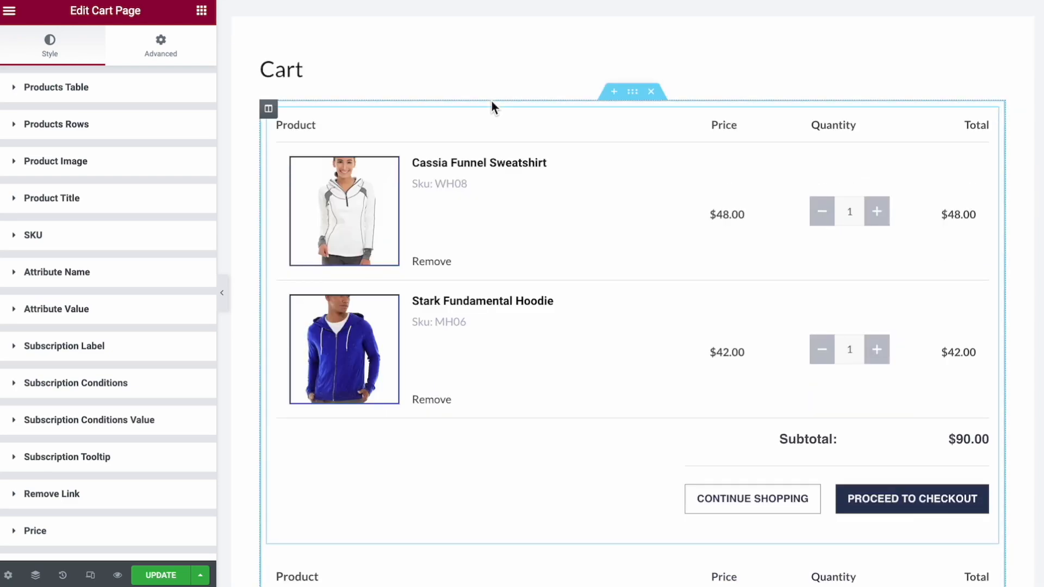
pyautogui.click(55, 161)
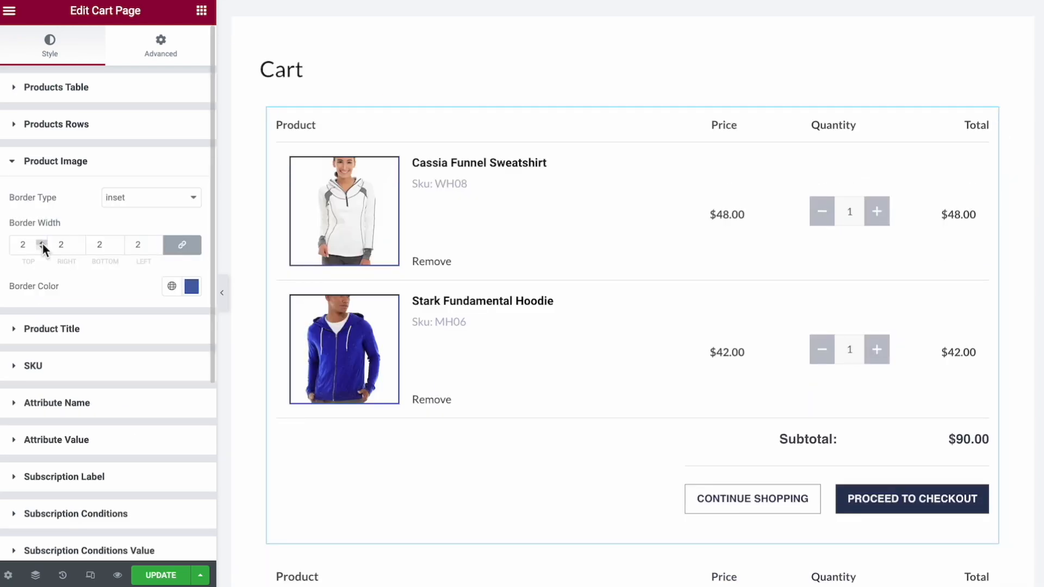
pyautogui.click(42, 244)
pyautogui.click(42, 243)
pyautogui.click(43, 243)
pyautogui.click(42, 244)
pyautogui.click(42, 244)
pyautogui.click(42, 244)
pyautogui.click(43, 243)
pyautogui.click(42, 244)
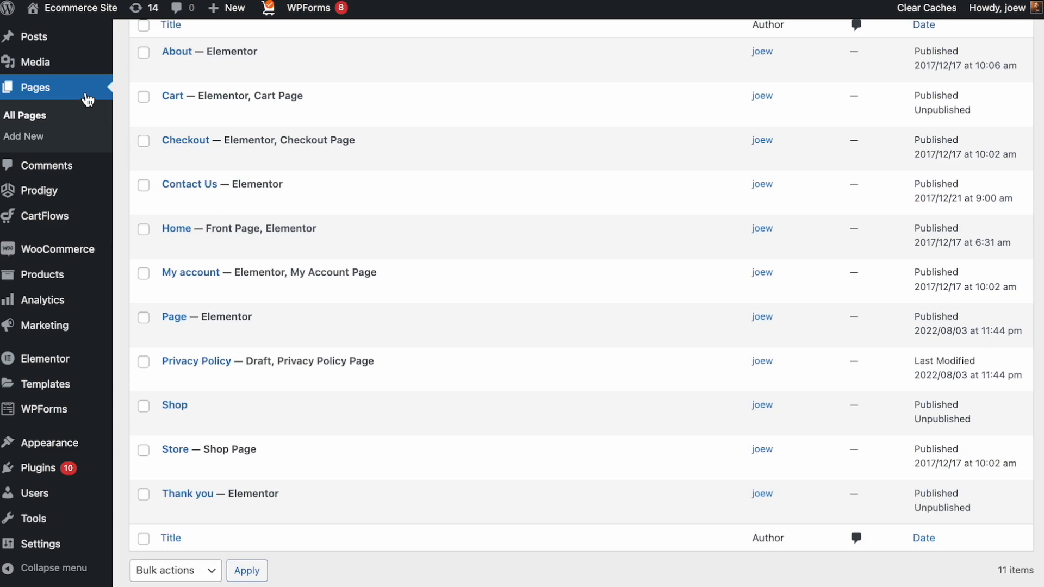
# Open the Cart page in Elementor and place the Prodigy Commerce Cart Page widget above the existing cart table.
pyautogui.click(173, 101)
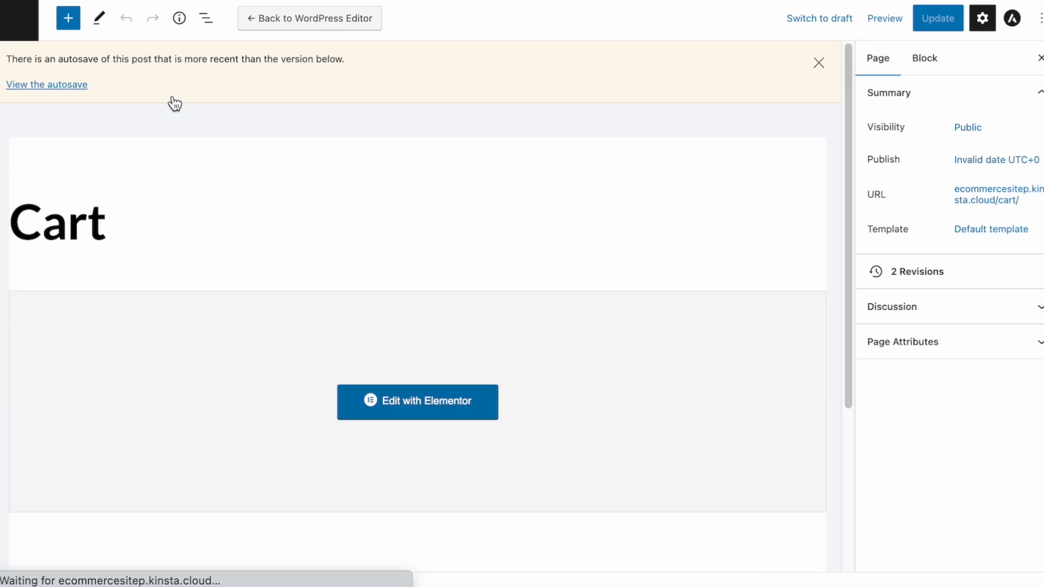
pyautogui.click(417, 408)
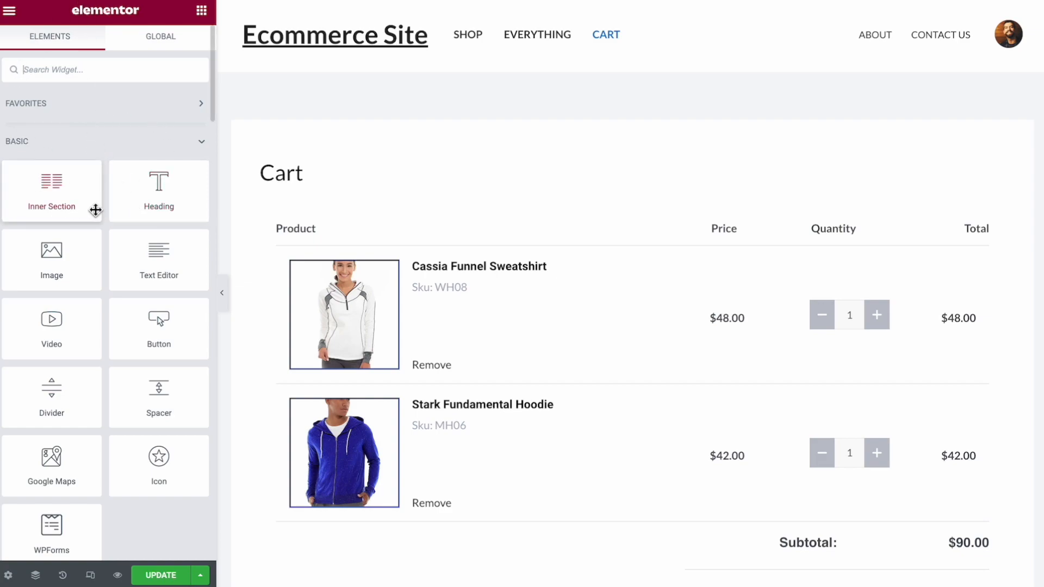
pyautogui.scroll(-10, 95, 209)
pyautogui.scroll(-10, 95, 210)
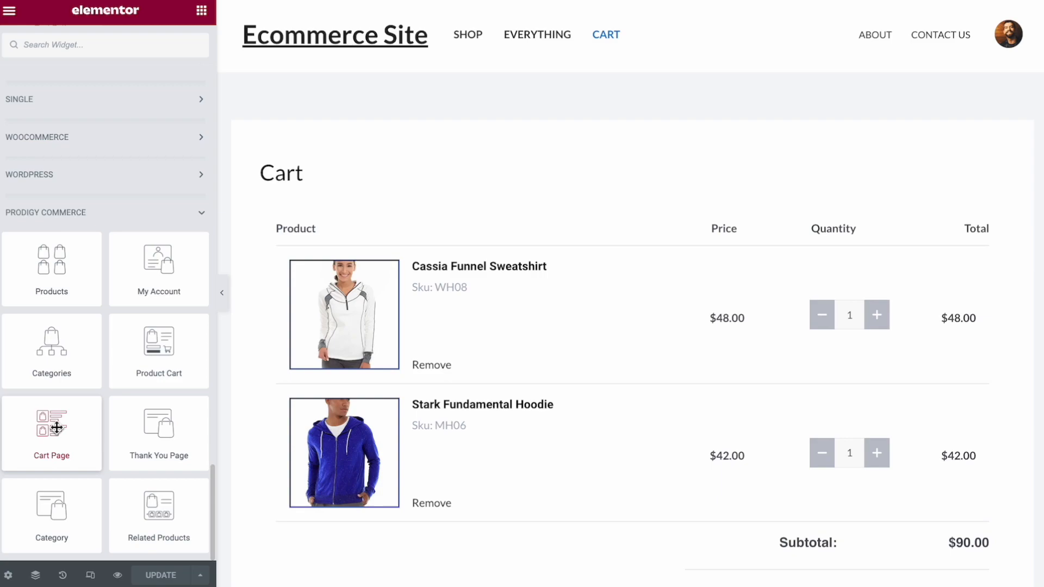
pyautogui.moveTo(56, 428); pyautogui.dragTo(434, 234)
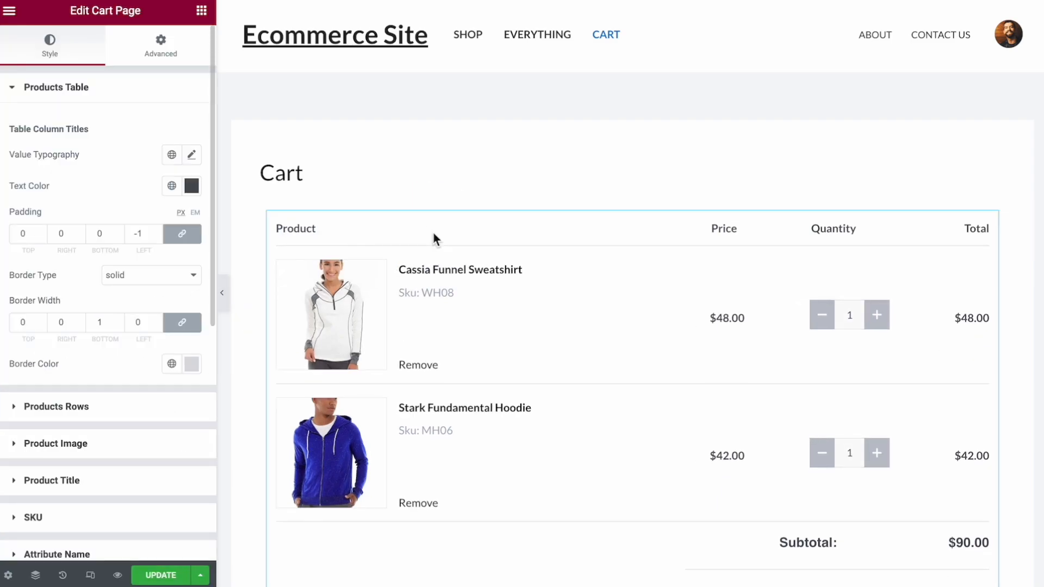
# Compare the new cart table with the existing ones below it and inspect the shortcode behind the last one.
pyautogui.scroll(-5, 436, 233)
pyautogui.scroll(-5, 436, 234)
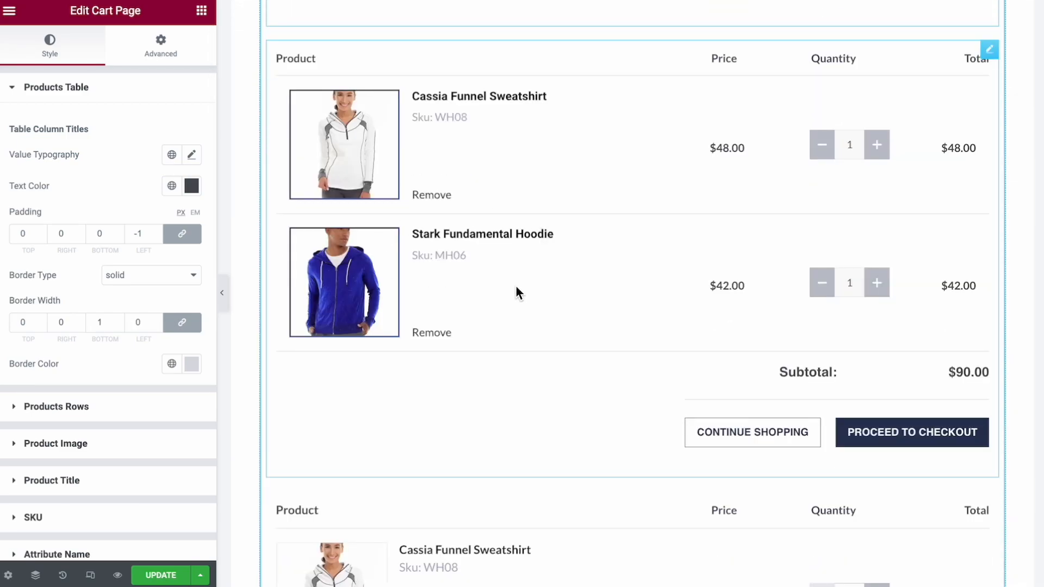
pyautogui.scroll(10, 516, 286)
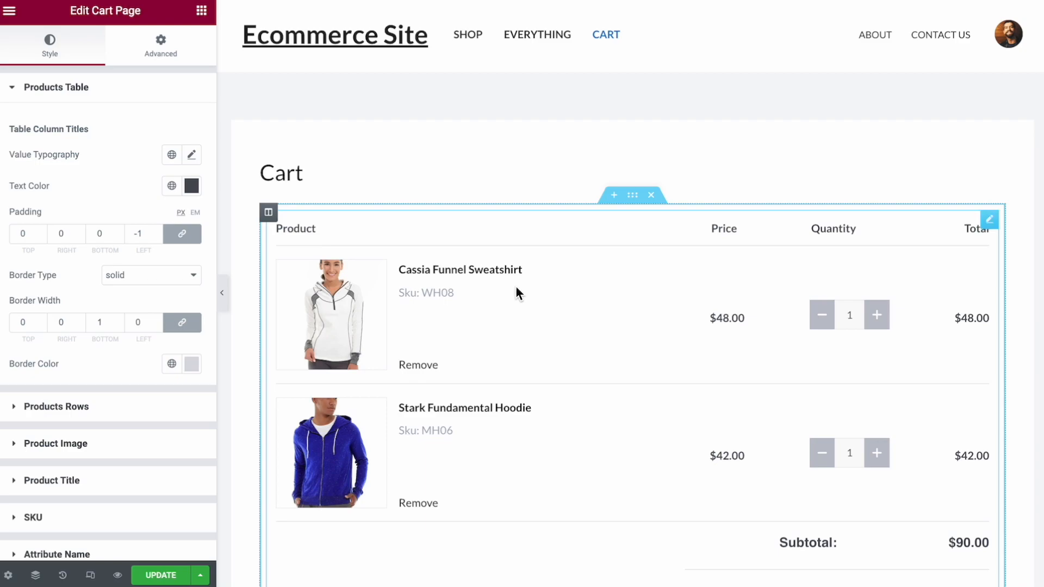
pyautogui.scroll(-5, 516, 285)
pyautogui.scroll(-3, 566, 148)
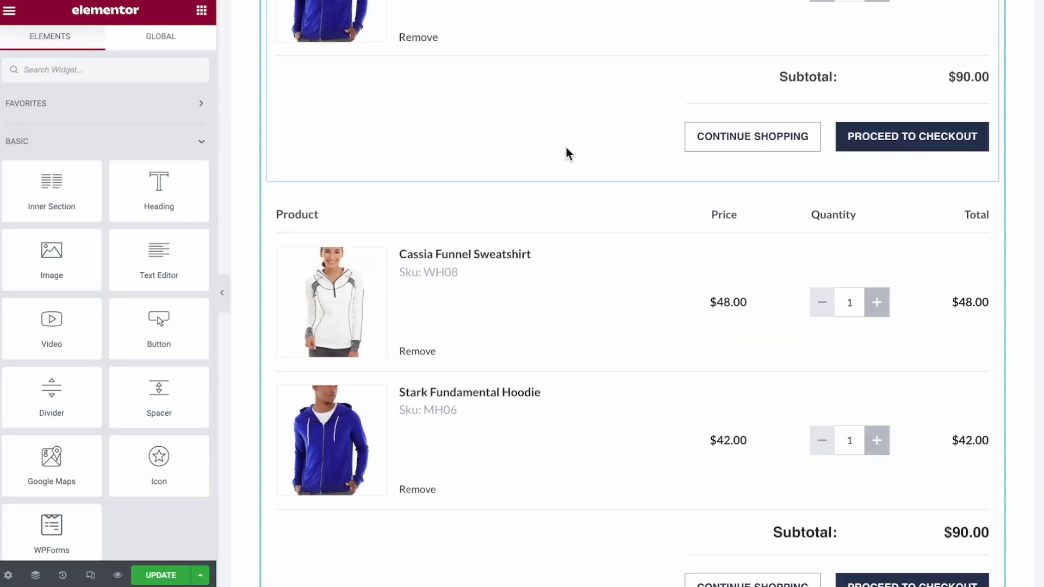
pyautogui.click(435, 218)
pyautogui.moveTo(66, 174); pyautogui.dragTo(11, 177)
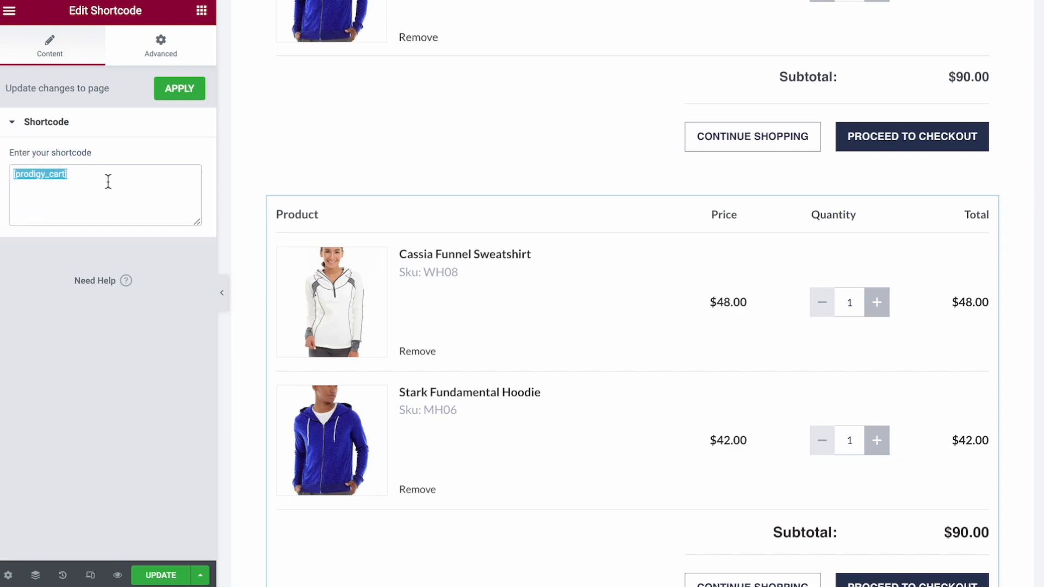
pyautogui.scroll(4, 502, 227)
pyautogui.scroll(2, 501, 227)
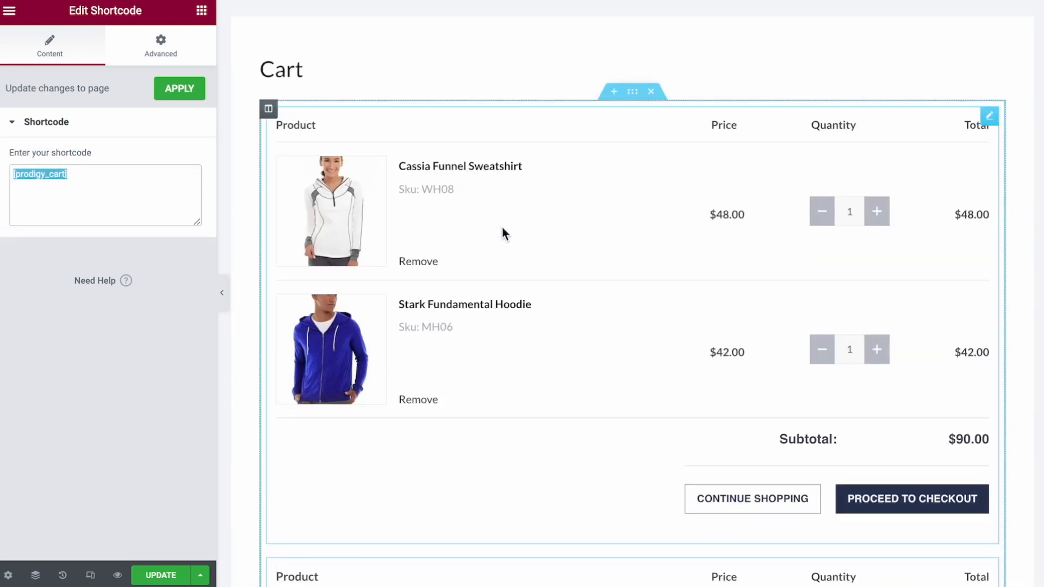
# Select the new Cart Page widget and review its style sections from Products Table to Buttons.
pyautogui.click(419, 131)
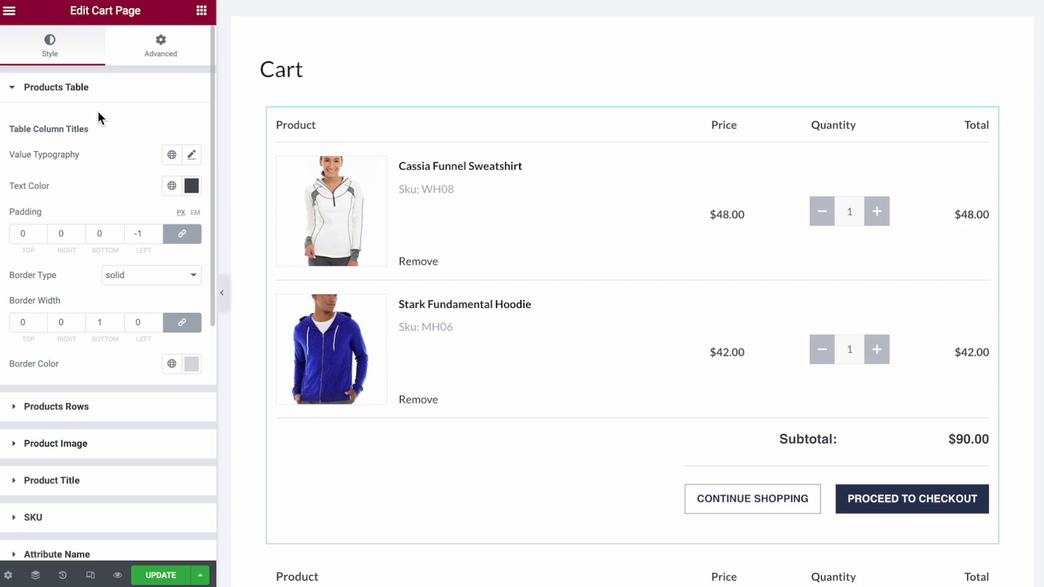
pyautogui.scroll(-6, 101, 131)
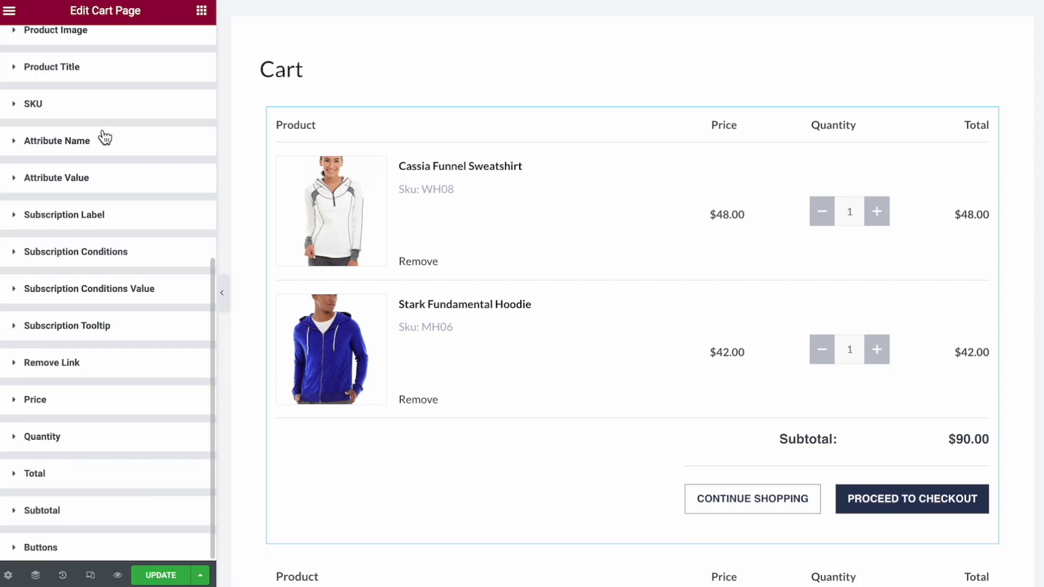
pyautogui.scroll(6, 104, 137)
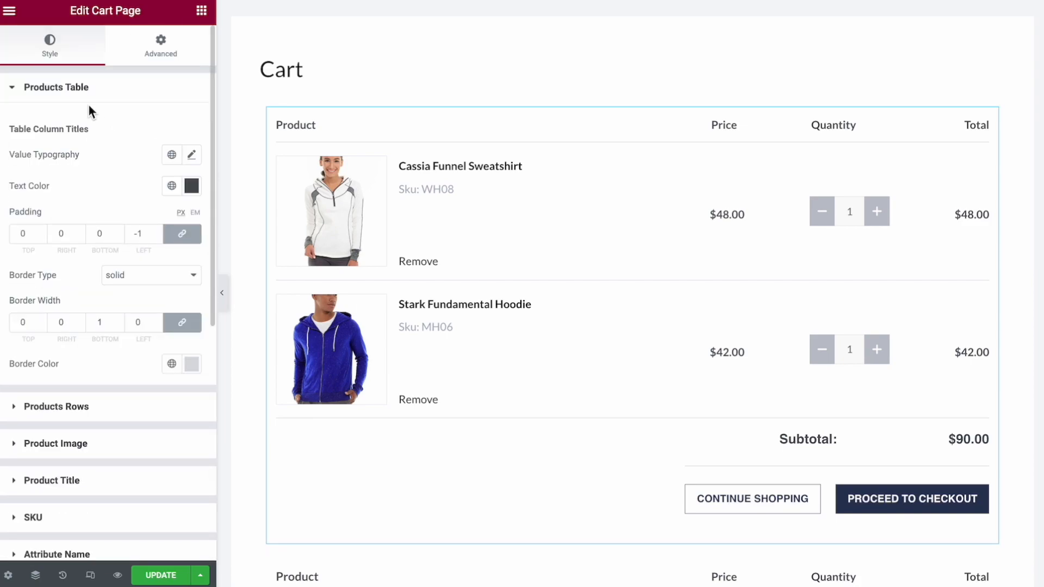
pyautogui.scroll(-3, 80, 129)
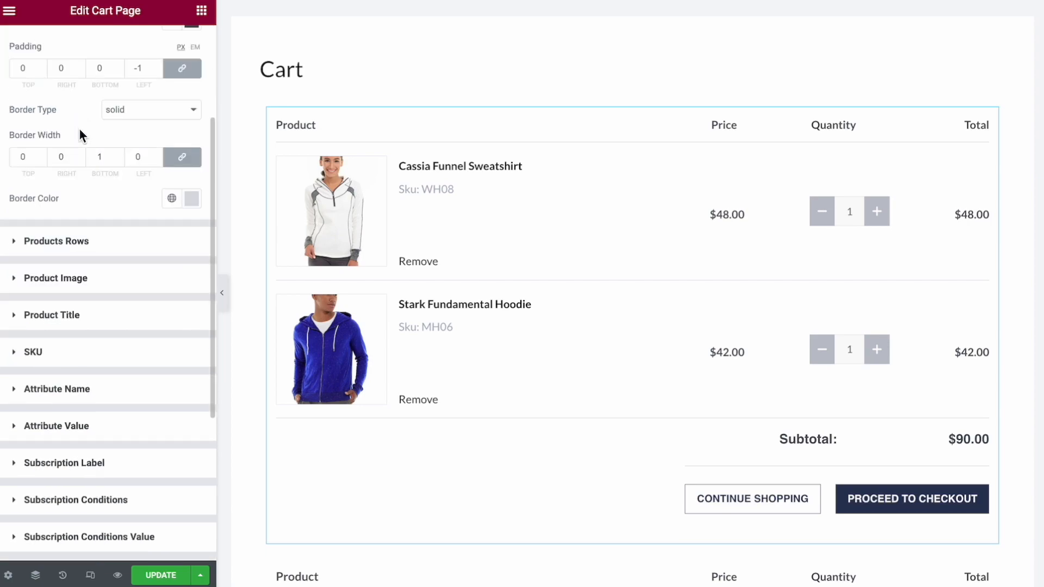
pyautogui.scroll(1, 79, 131)
pyautogui.scroll(-4, 79, 364)
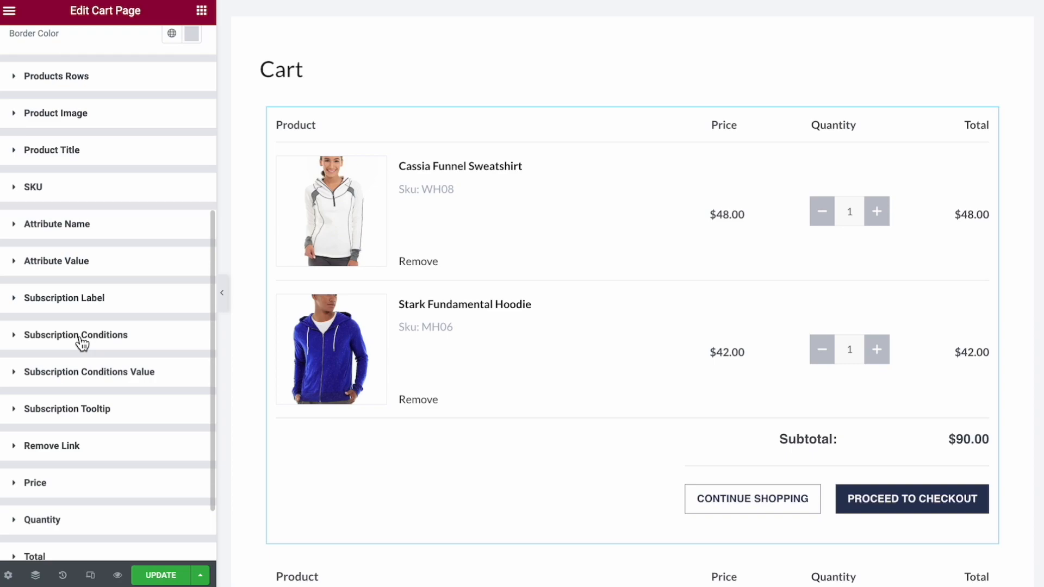
pyautogui.scroll(-2, 81, 342)
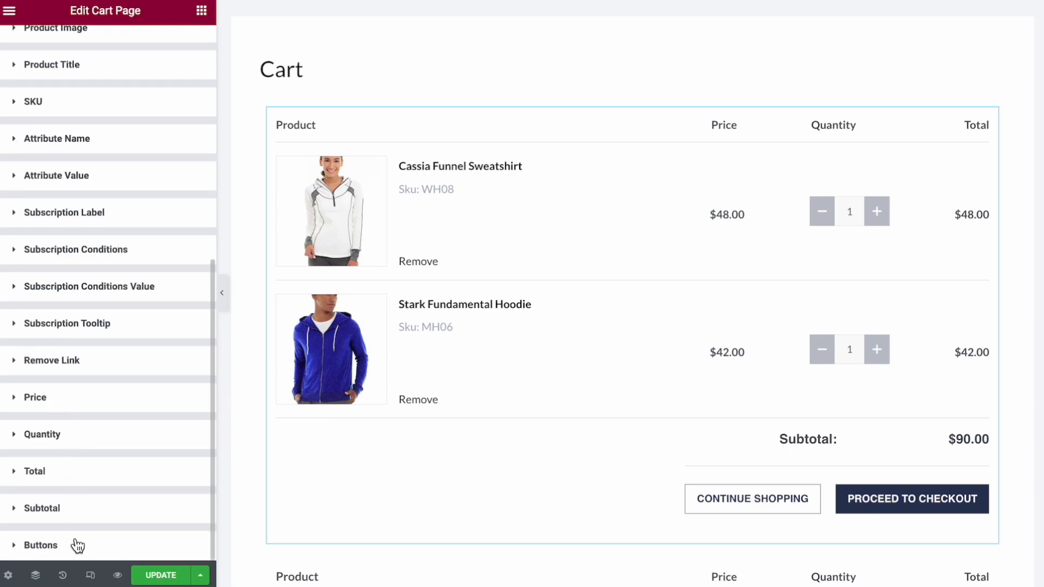
pyautogui.scroll(7, 82, 490)
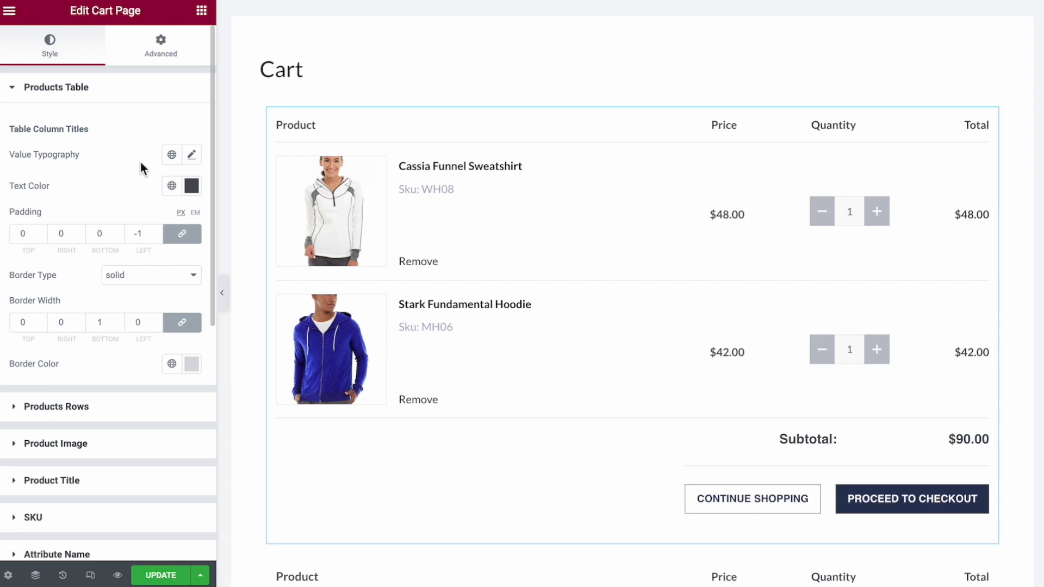
# Try the Secondary and Text global fonts on the Products Table column titles, and settle on Accent.
pyautogui.click(172, 155)
pyautogui.click(100, 239)
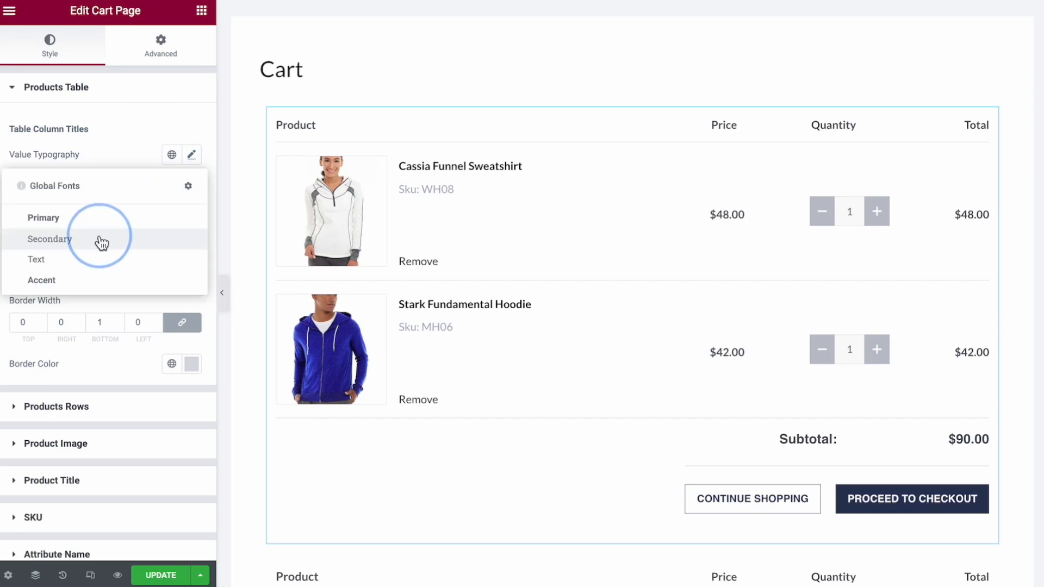
pyautogui.click(170, 155)
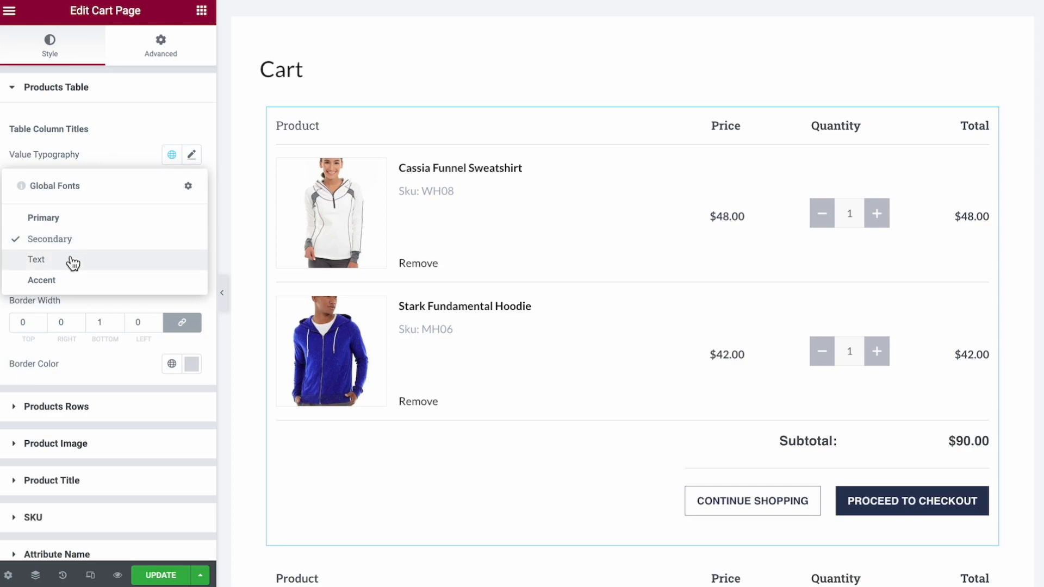
pyautogui.click(72, 262)
pyautogui.click(171, 156)
pyautogui.click(107, 280)
# Customize the column titles' typography with the Roboto family and a size of 26 px.
pyautogui.click(193, 156)
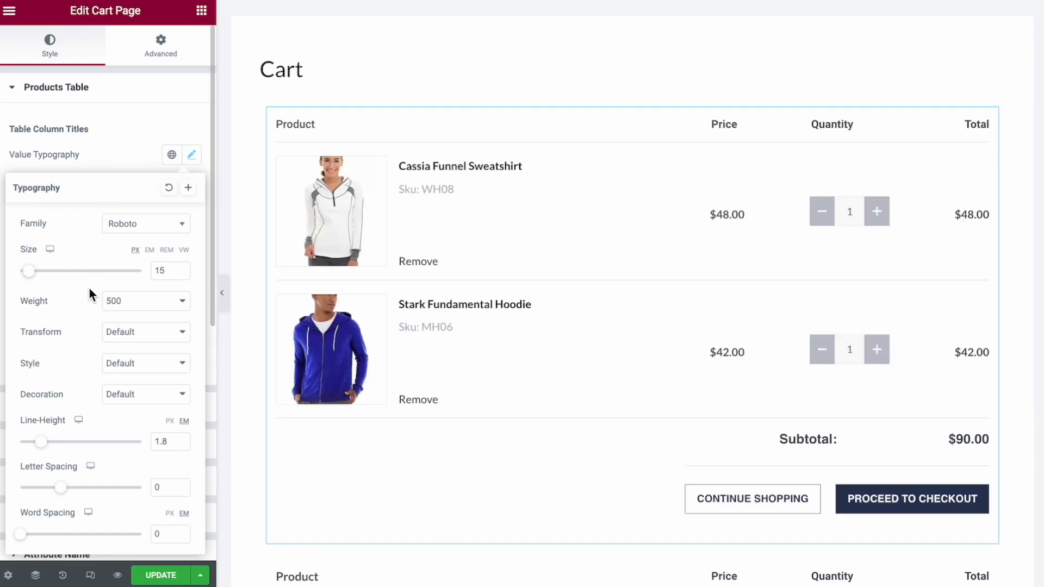
pyautogui.click(156, 224)
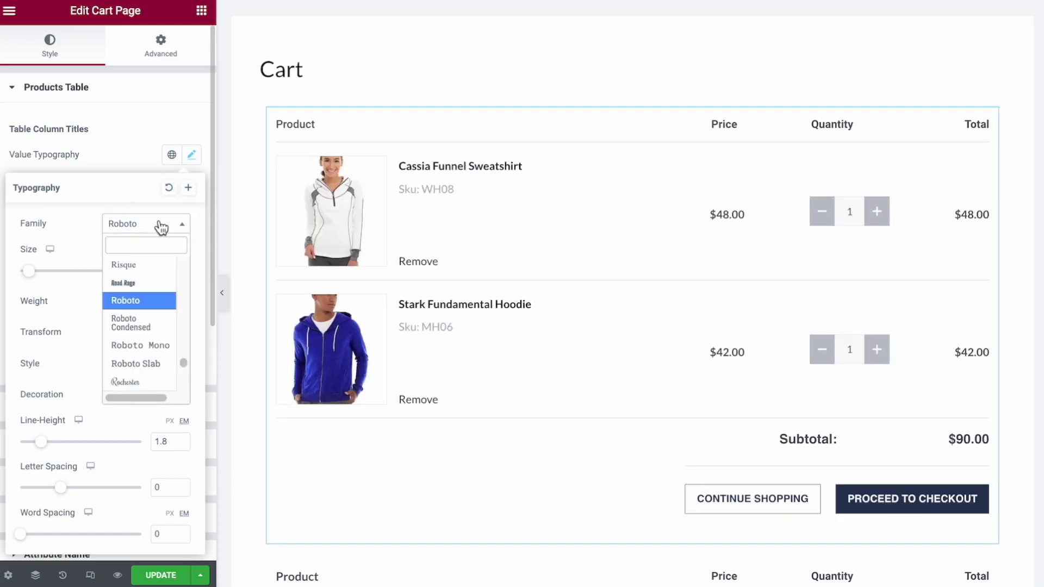
pyautogui.click(136, 301)
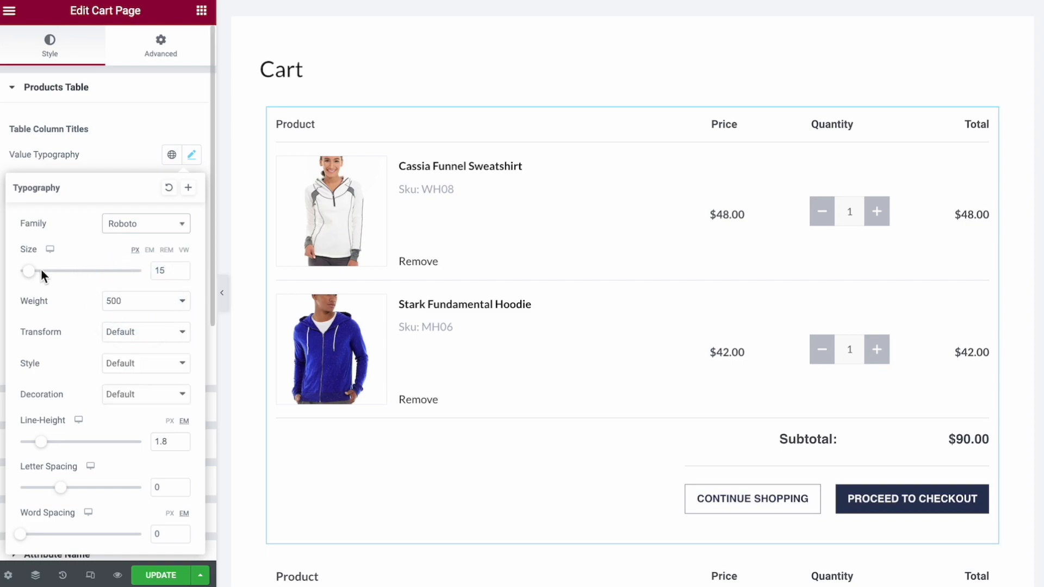
pyautogui.moveTo(34, 276)
pyautogui.mouseDown()
pyautogui.moveTo(54, 275)
pyautogui.moveTo(34, 275)
pyautogui.mouseUp()
pyautogui.doubleClick(303, 125)
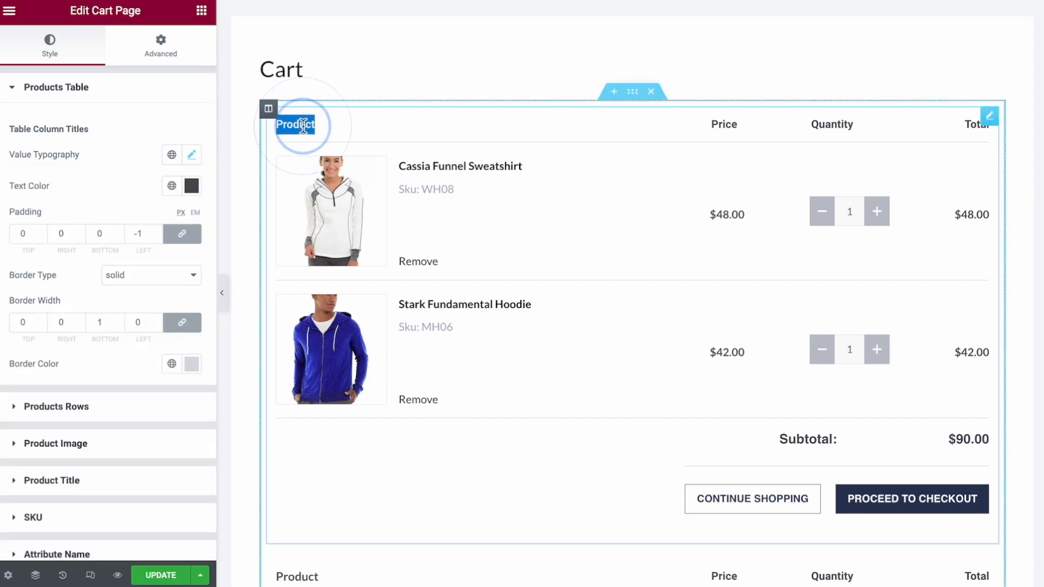
pyautogui.doubleClick(714, 127)
pyautogui.doubleClick(840, 127)
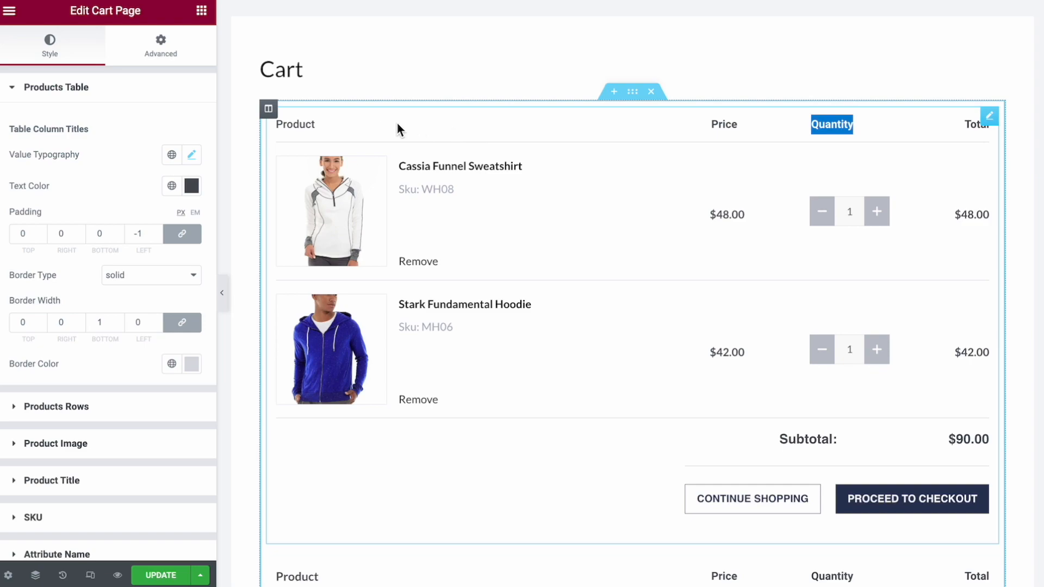
pyautogui.click(192, 157)
pyautogui.click(35, 276)
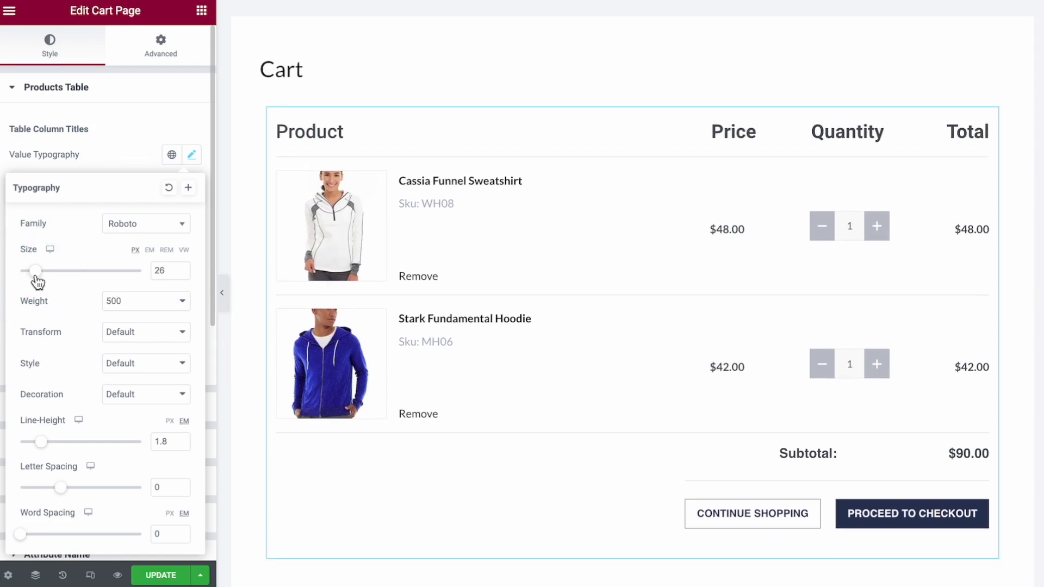
pyautogui.click(120, 162)
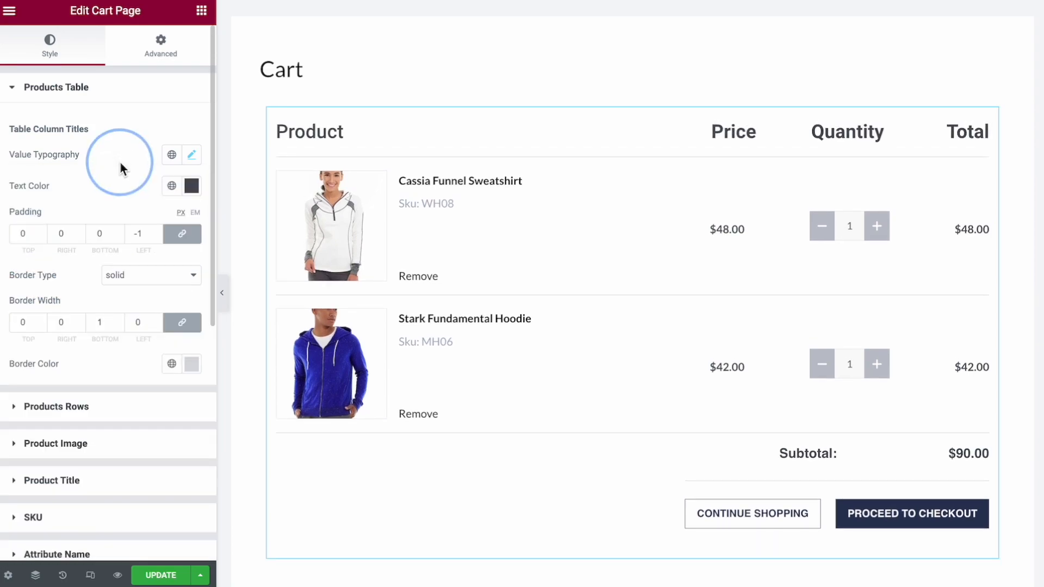
# Set the text color of the table column titles to blue, #3155A6.
pyautogui.click(191, 185)
pyautogui.click(94, 298)
pyautogui.click(140, 282)
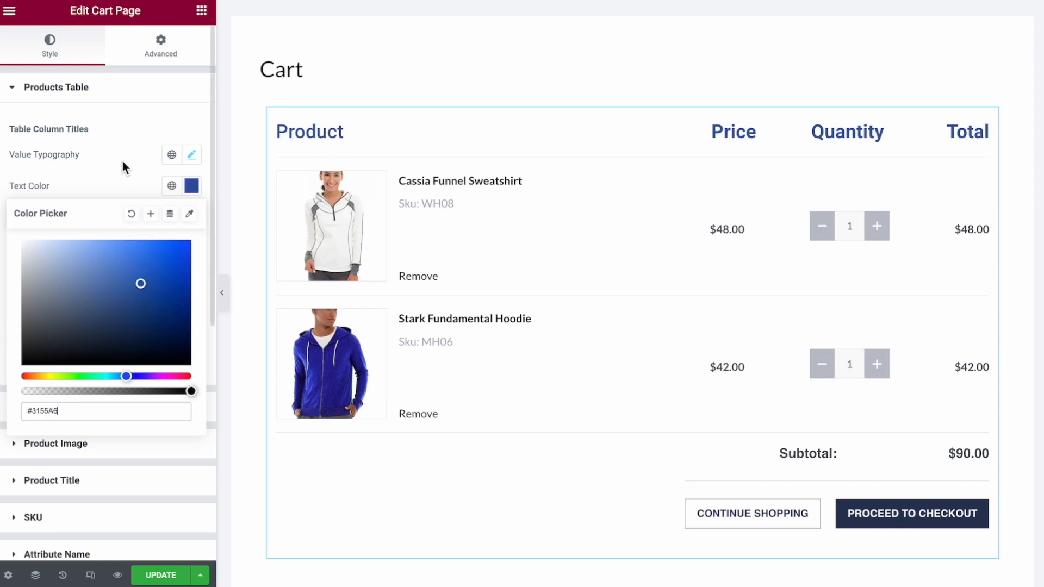
pyautogui.click(122, 160)
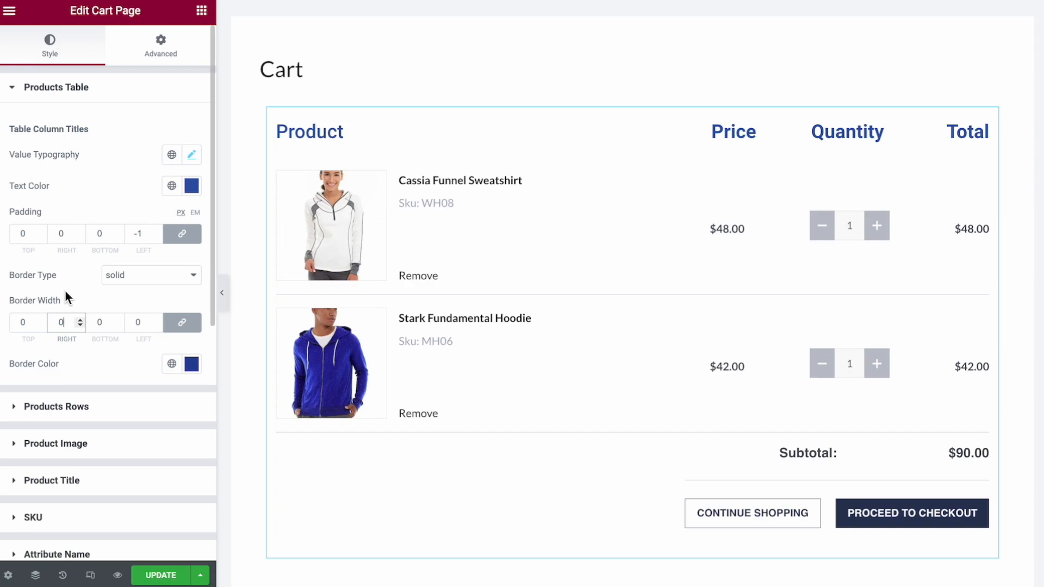
# Set the border width of the products rows to 8 on all sides.
pyautogui.click(82, 409)
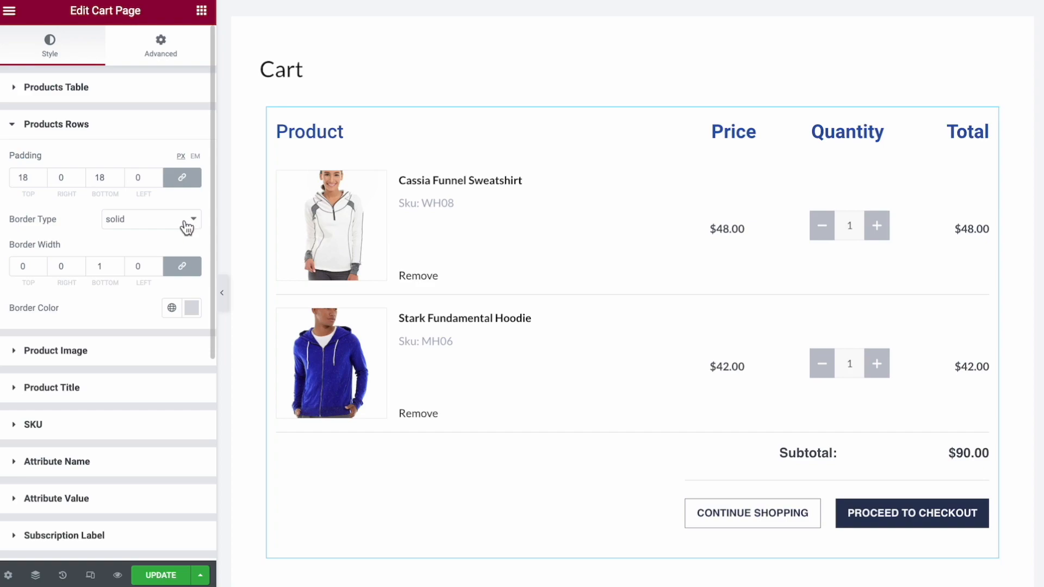
pyautogui.click(80, 263)
pyautogui.click(80, 263)
pyautogui.click(80, 263)
pyautogui.click(81, 263)
pyautogui.click(81, 263)
pyautogui.click(80, 264)
pyautogui.click(80, 263)
pyautogui.click(80, 263)
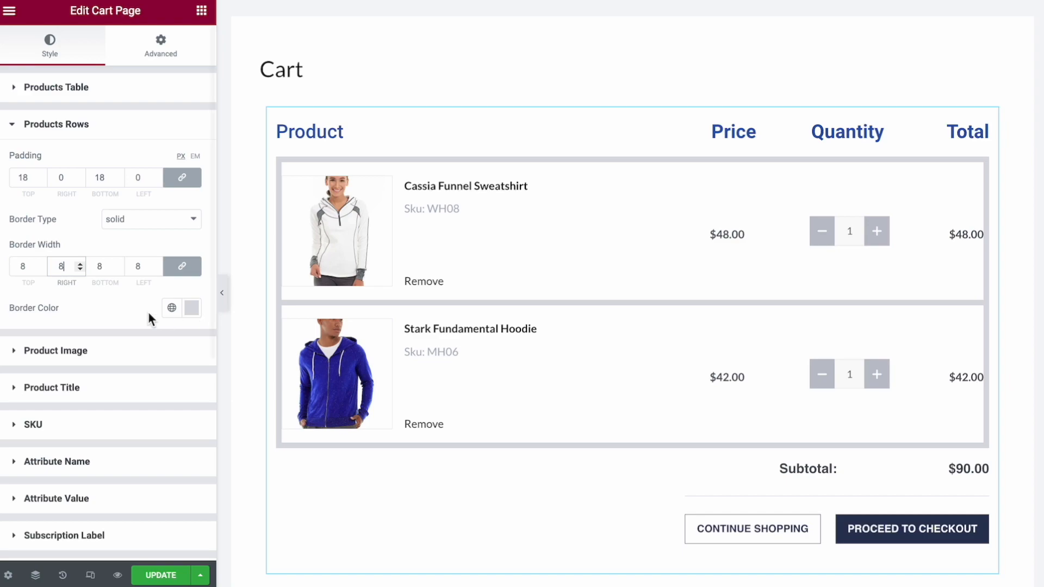
# Give the product images a border width of 11 on all sides and the blue border color #556FC0.
pyautogui.click(64, 354)
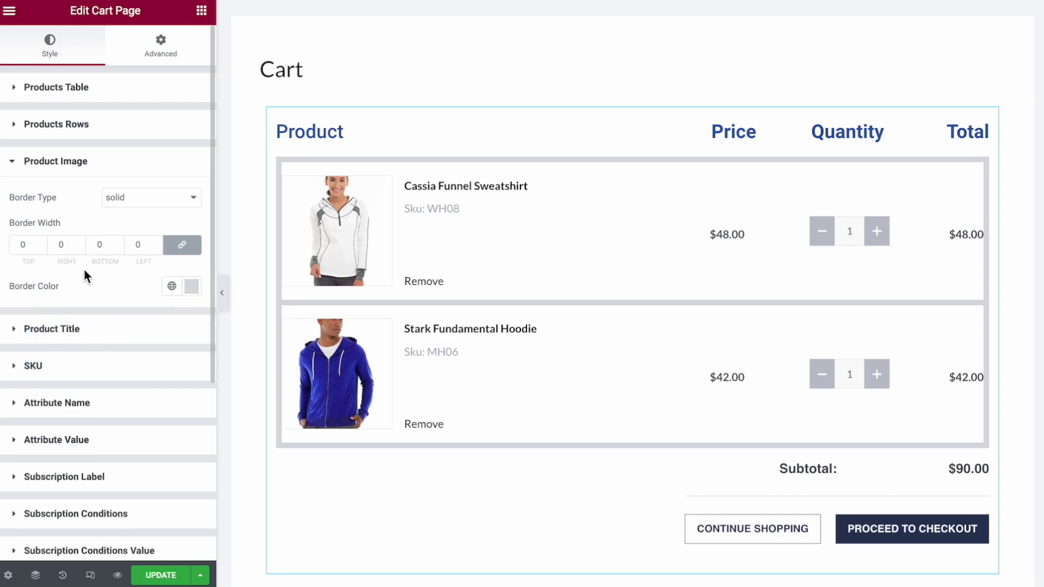
pyautogui.moveTo(41, 246); pyautogui.dragTo(44, 244)
pyautogui.click(43, 248)
pyautogui.click(190, 288)
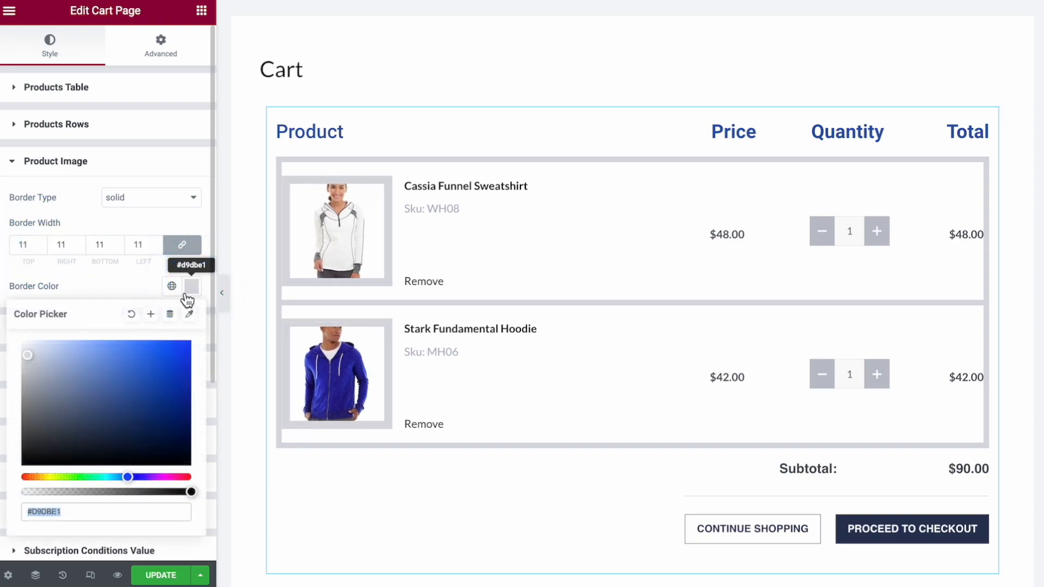
pyautogui.click(147, 377)
pyautogui.click(118, 372)
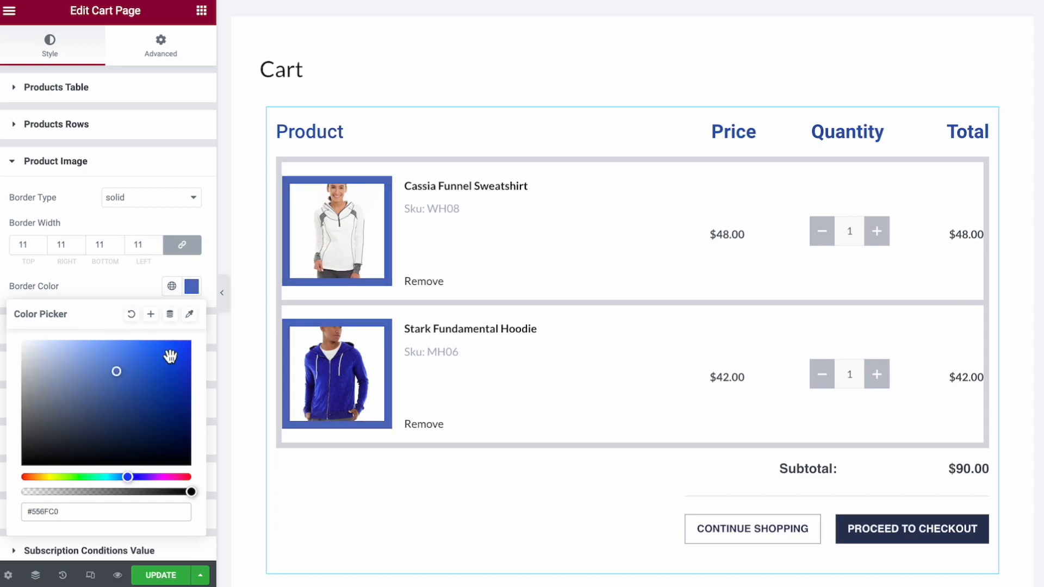
# Change the border color of the product images to a lighter blue.
pyautogui.click(94, 358)
pyautogui.click(106, 299)
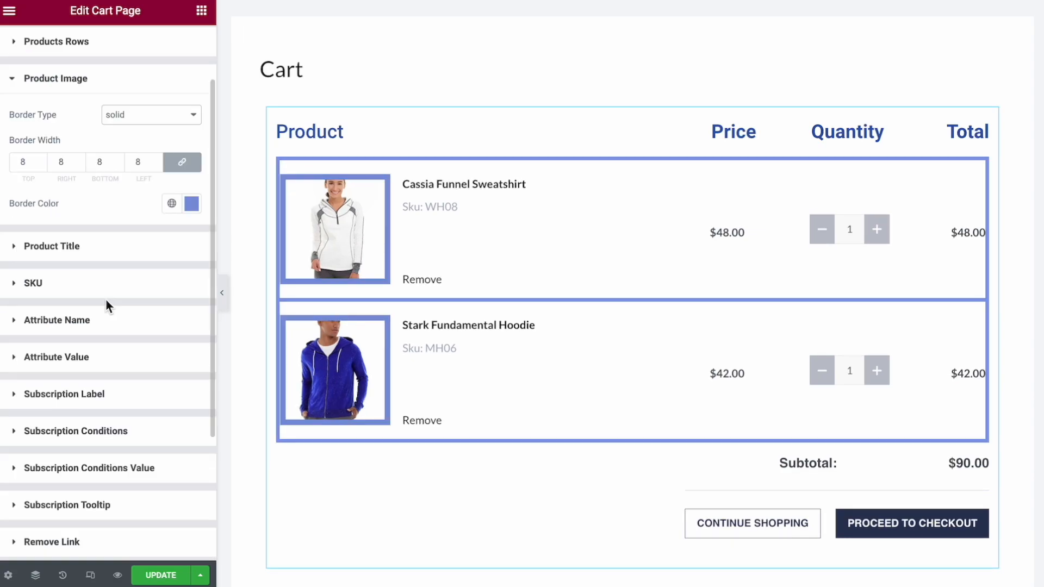
# Set the bottom margin of the product titles to 9.
pyautogui.click(68, 248)
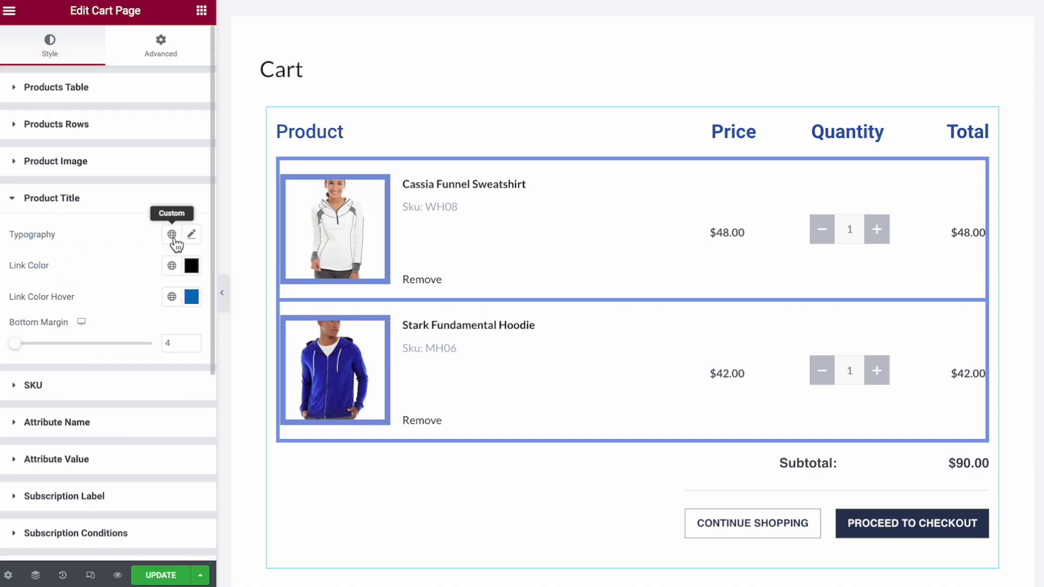
pyautogui.moveTo(19, 351)
pyautogui.mouseDown()
pyautogui.moveTo(44, 349)
pyautogui.moveTo(23, 349)
pyautogui.mouseUp()
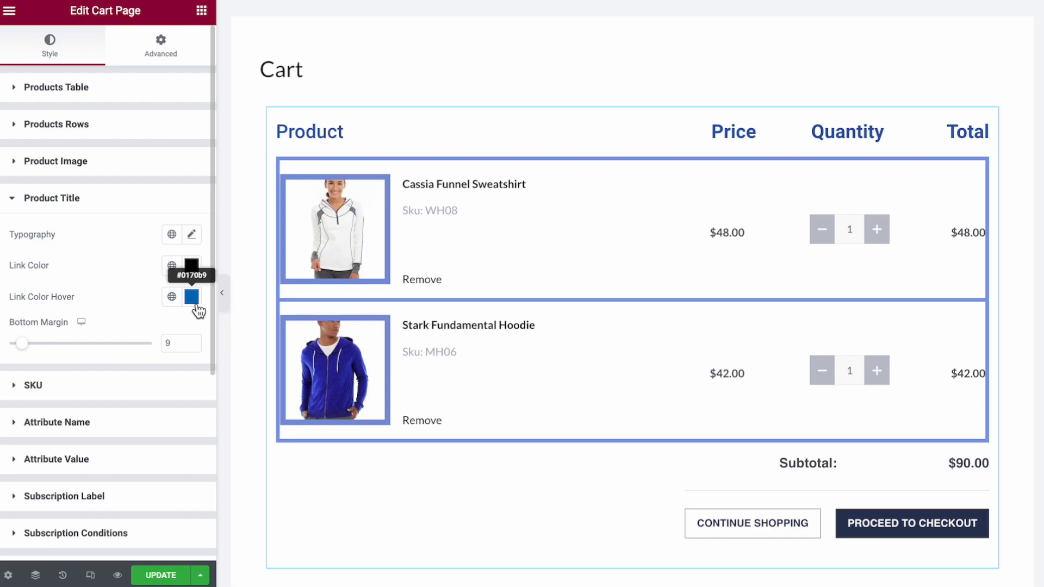
pyautogui.click(192, 234)
pyautogui.moveTo(36, 353); pyautogui.dragTo(34, 356)
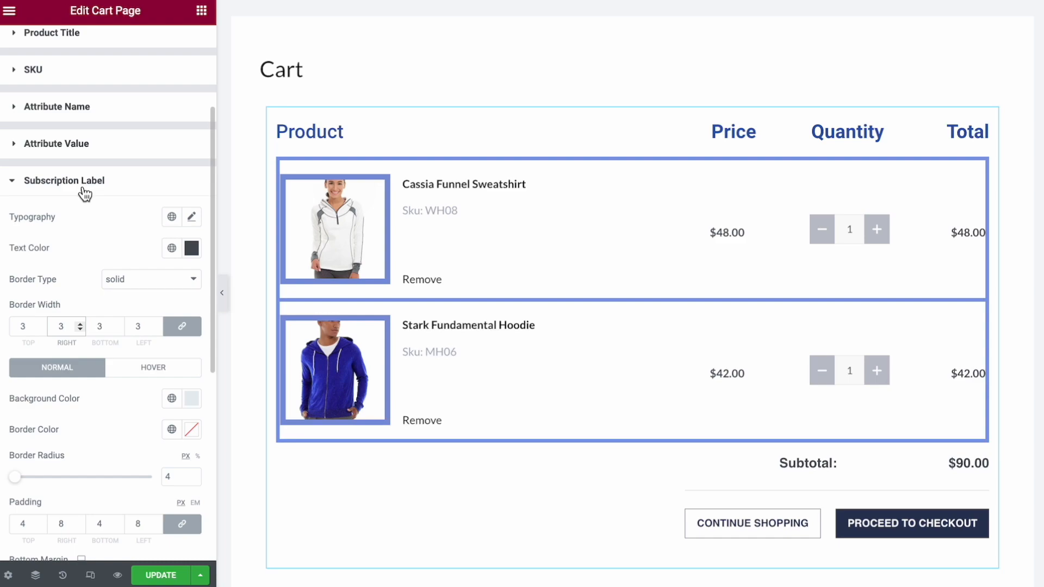
# Set the bottom margin of the Remove links to 26.
pyautogui.click(78, 107)
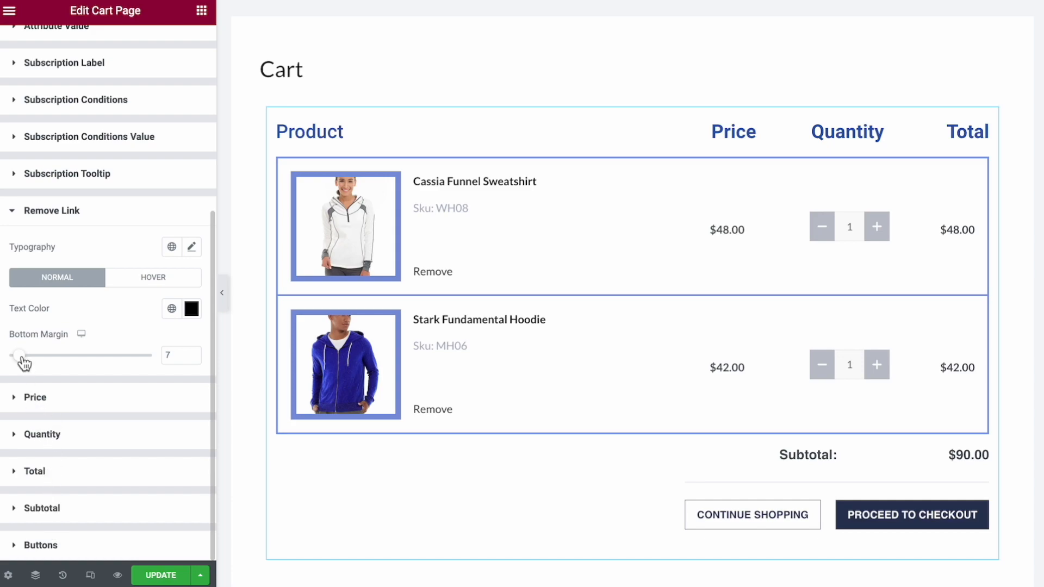
pyautogui.moveTo(22, 361); pyautogui.dragTo(46, 355)
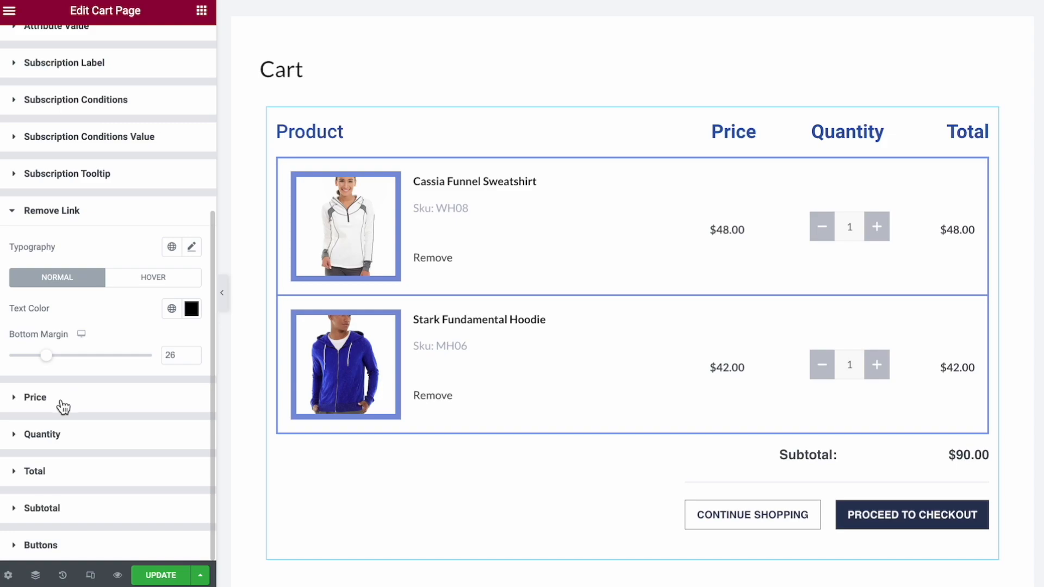
# Set the typography of the product prices to a size of 22 px and a weight of 700.
pyautogui.click(44, 401)
pyautogui.scroll(-5, 88, 407)
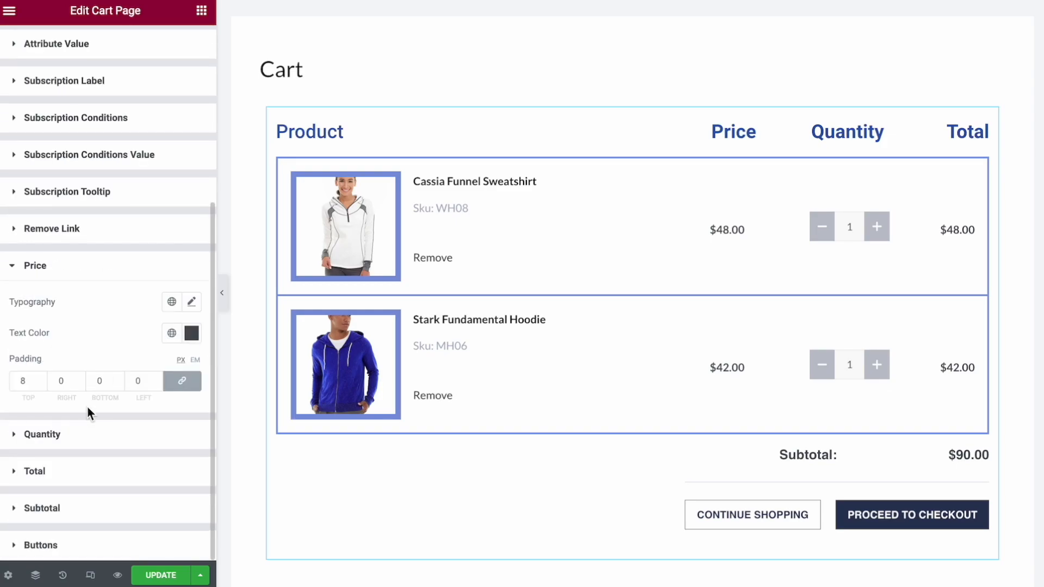
pyautogui.click(191, 302)
pyautogui.click(38, 419)
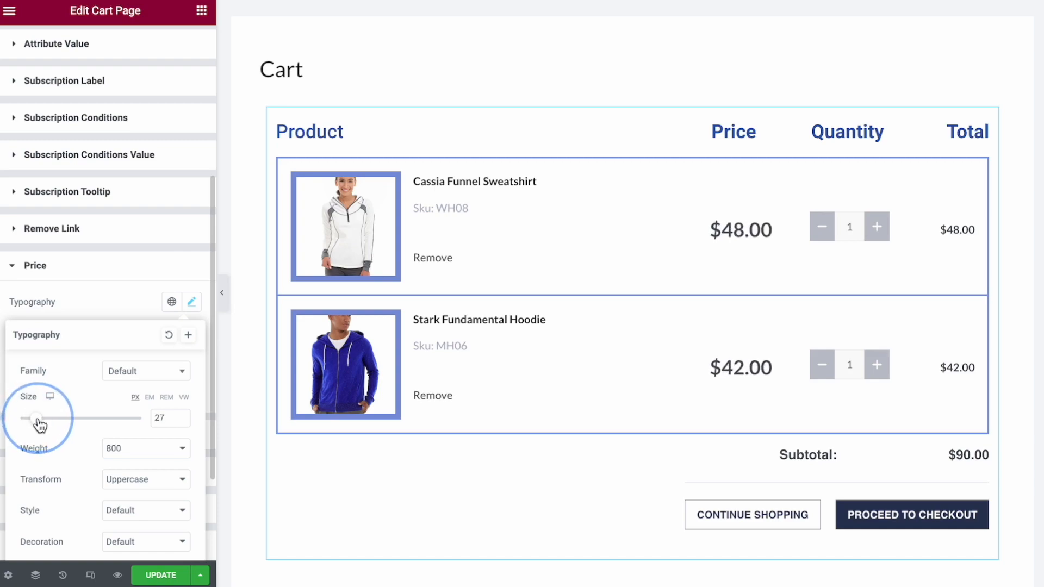
pyautogui.moveTo(38, 424); pyautogui.dragTo(35, 424)
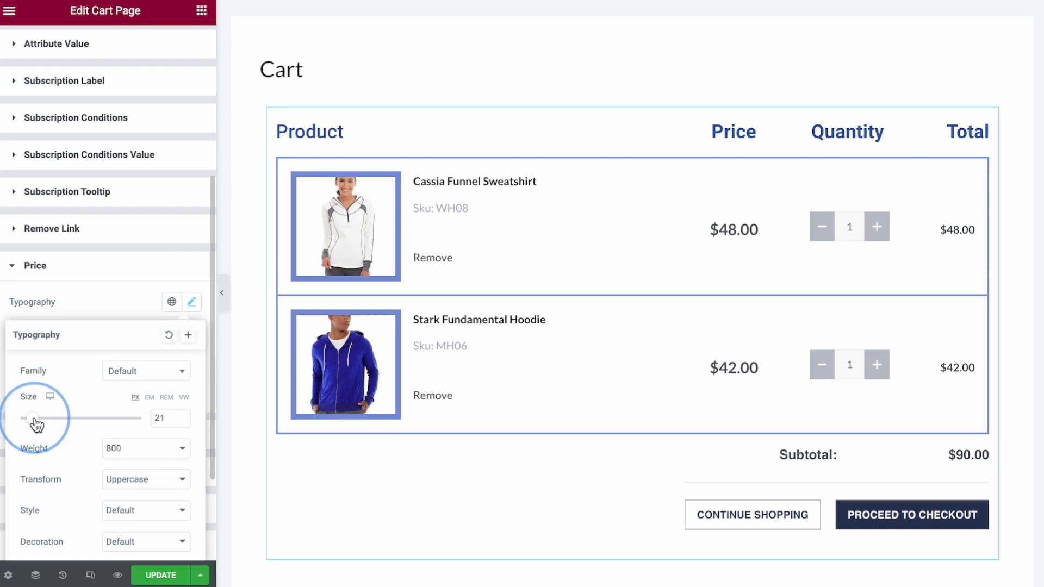
pyautogui.click(124, 447)
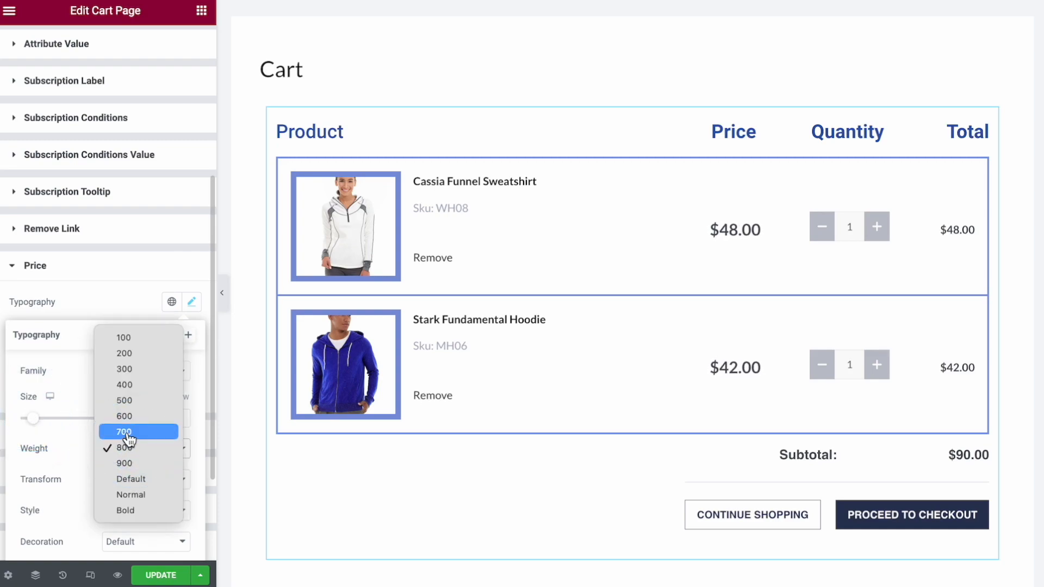
pyautogui.click(129, 442)
pyautogui.scroll(-2, 112, 462)
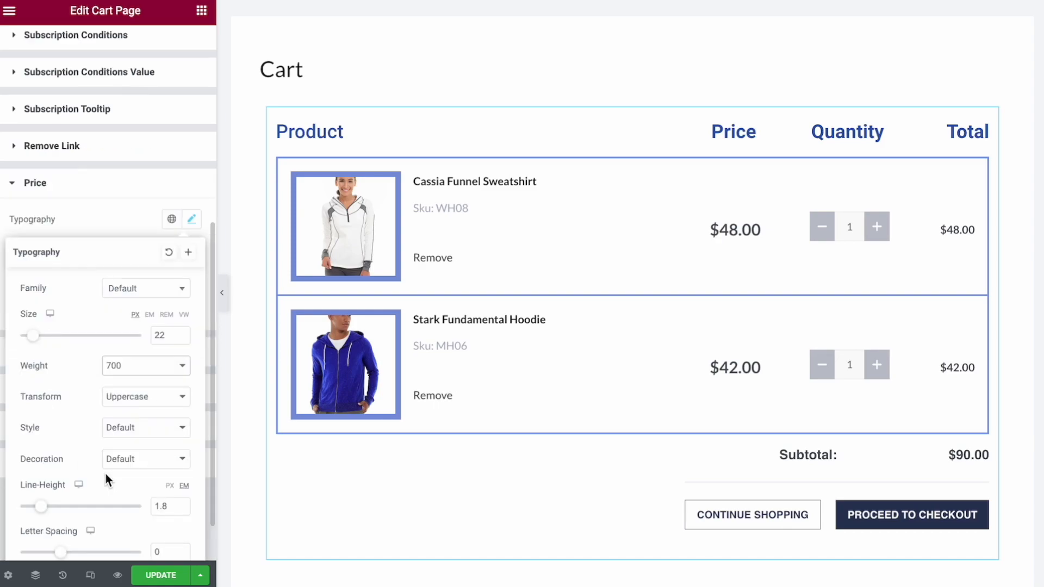
# Set the price text's transform to Normal and its style to Italic.
pyautogui.click(144, 397)
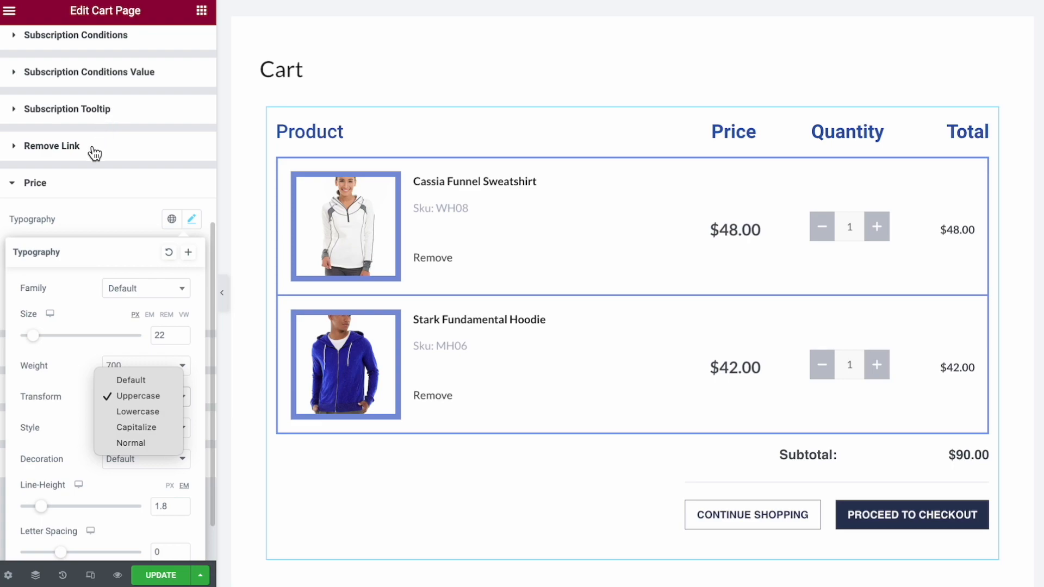
pyautogui.click(137, 413)
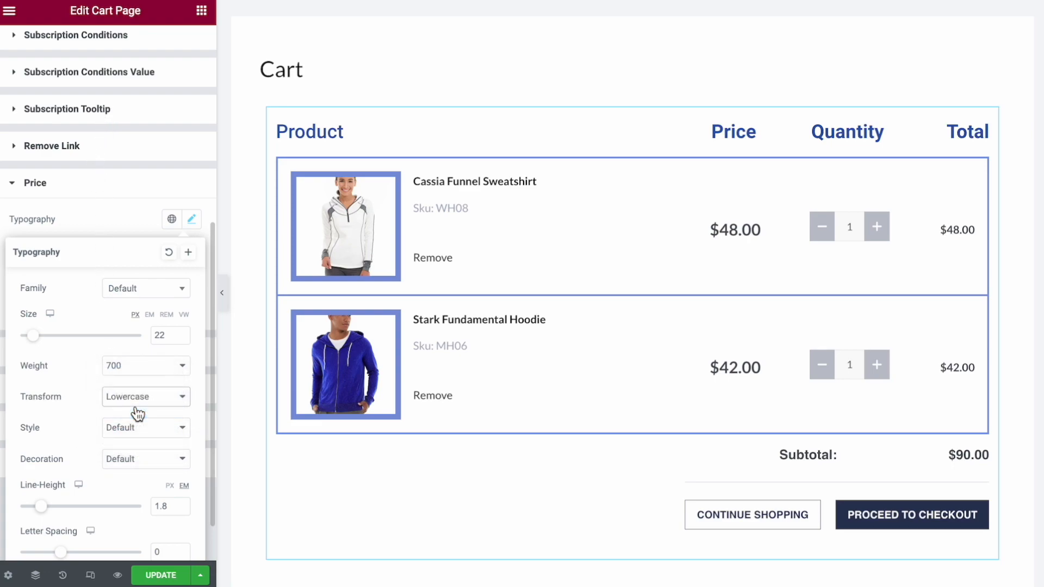
pyautogui.click(133, 428)
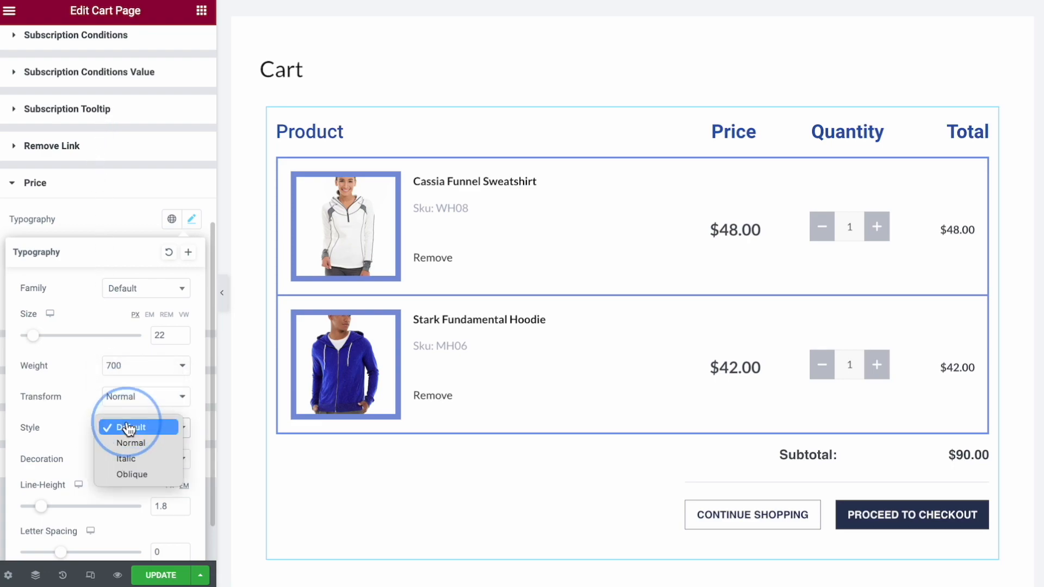
pyautogui.click(132, 458)
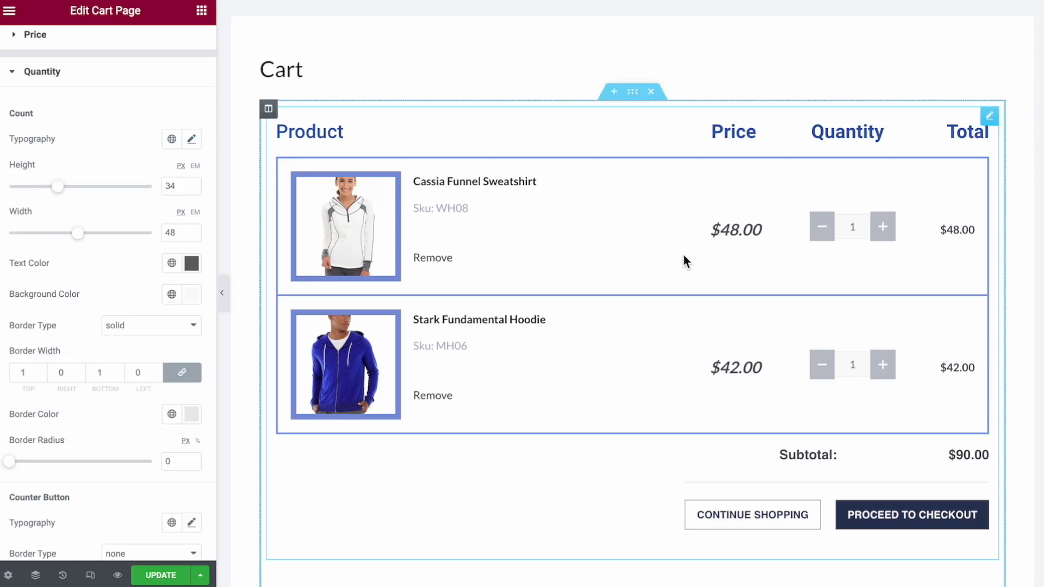
# Widen the quantity count field to 71 px.
pyautogui.moveTo(79, 233); pyautogui.dragTo(111, 236)
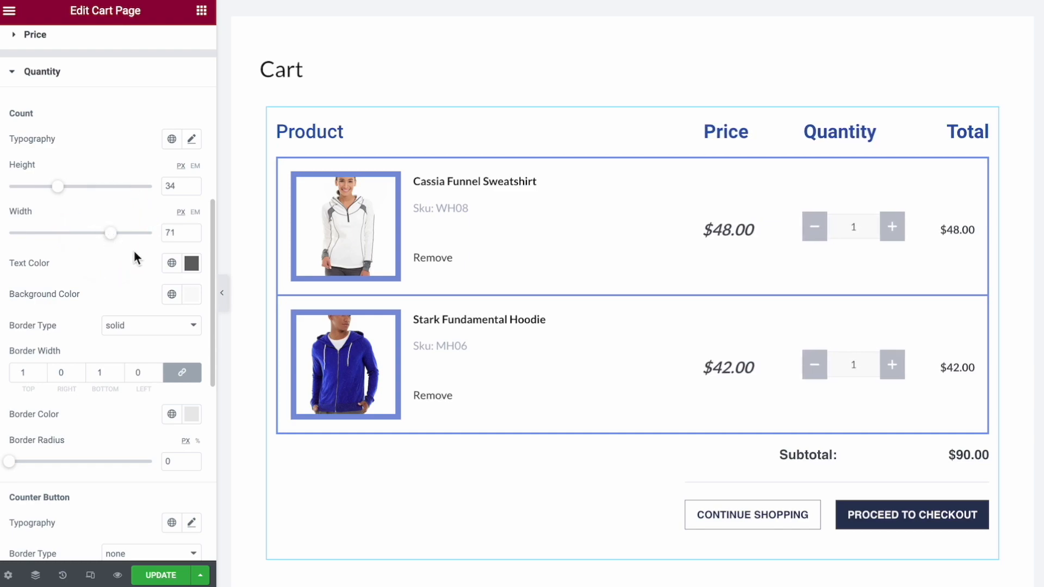
# Color the quantity count's text red, #CA3636, and give the count field a pale red background.
pyautogui.click(192, 264)
pyautogui.click(168, 354)
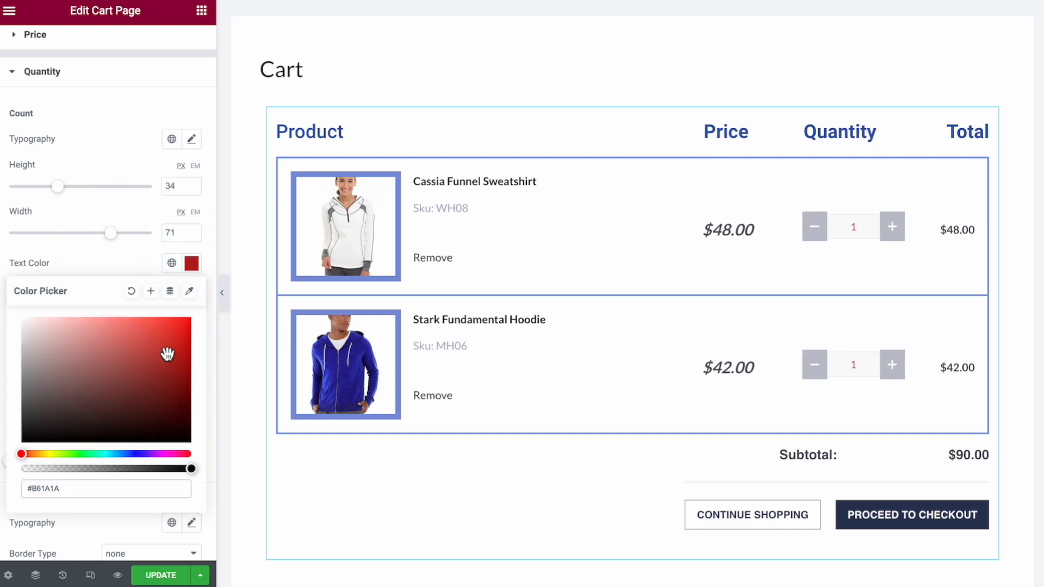
pyautogui.click(147, 343)
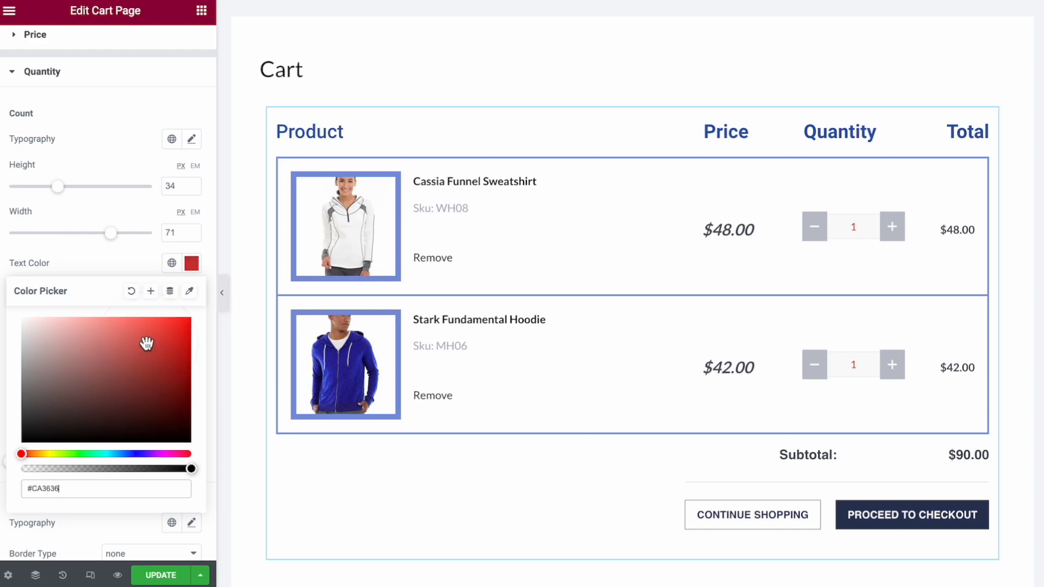
pyautogui.click(118, 257)
pyautogui.click(191, 294)
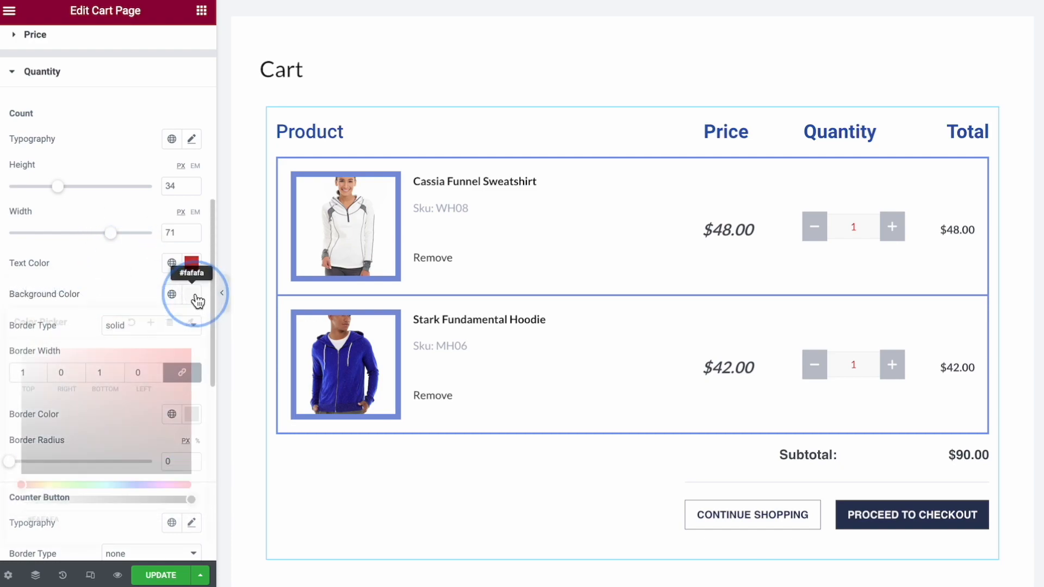
pyautogui.click(69, 394)
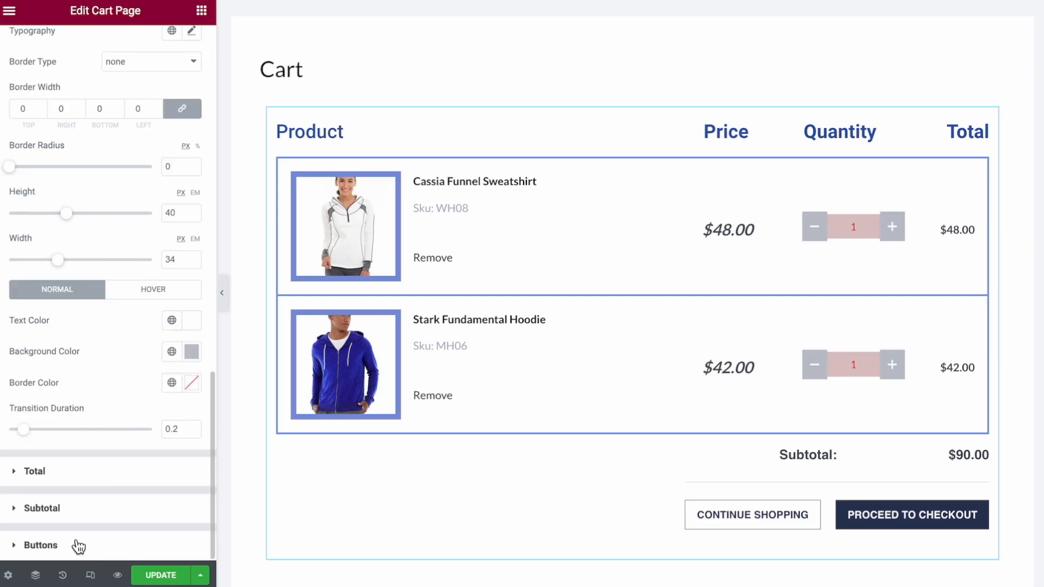
# Set the border type of the Proceed To Checkout button to double.
pyautogui.click(79, 546)
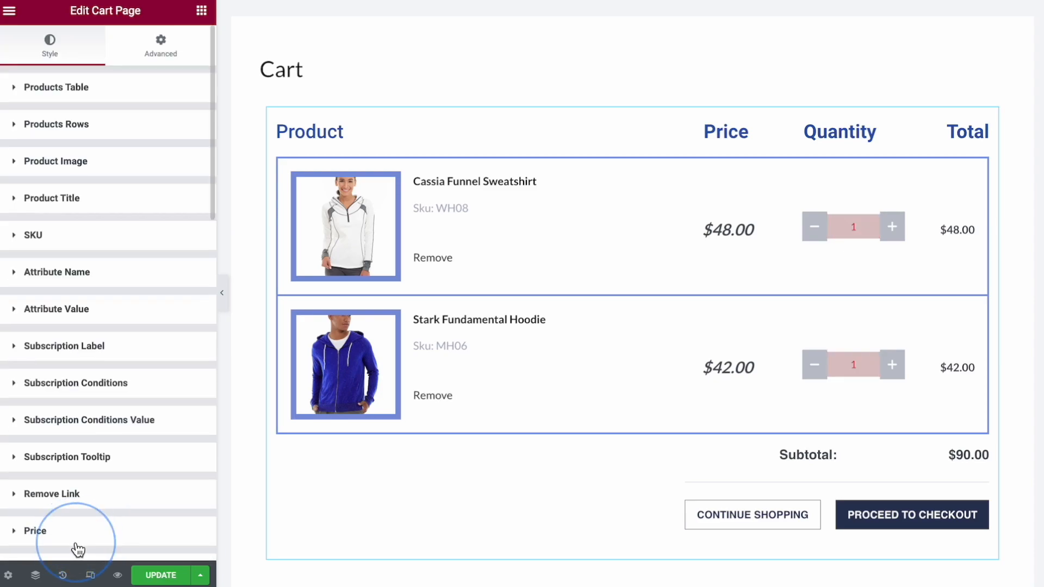
pyautogui.scroll(-10, 103, 394)
pyautogui.scroll(-5, 103, 387)
pyautogui.scroll(6, 103, 387)
pyautogui.click(165, 202)
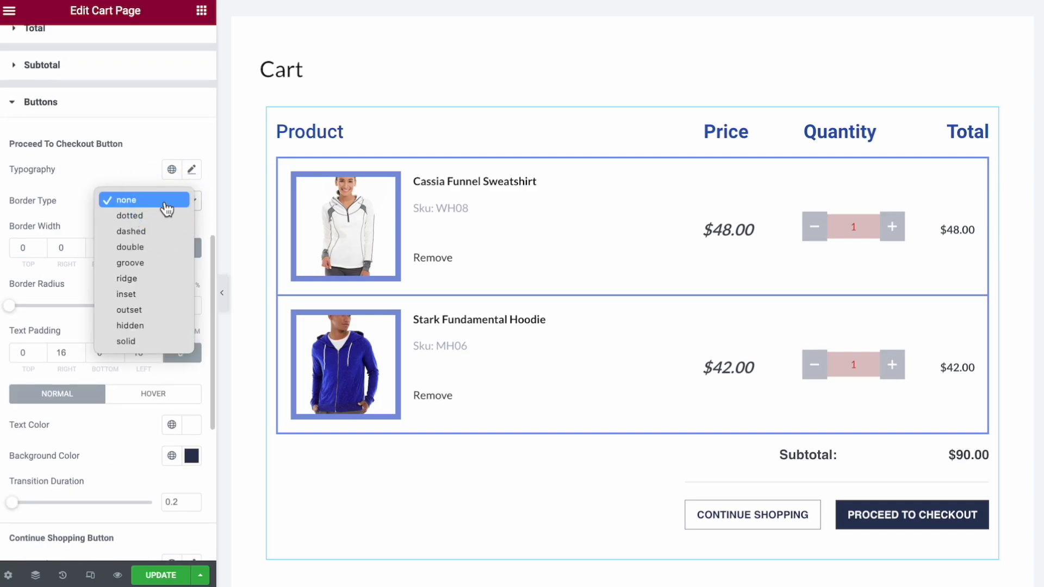
pyautogui.click(140, 247)
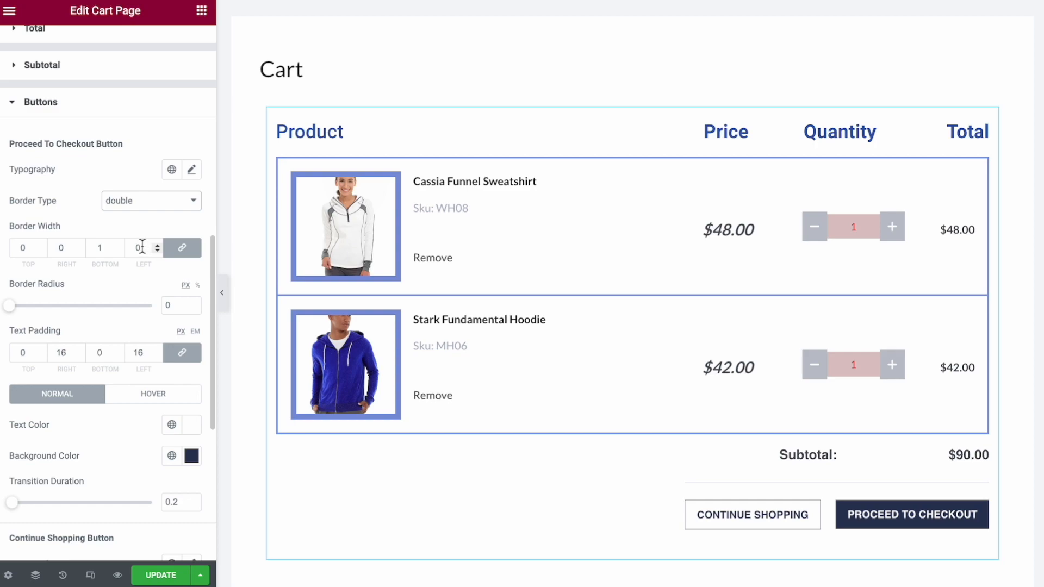
# Set the Proceed To Checkout button's border width to 6 on all sides and its border radius to 25 px.
pyautogui.click(79, 245)
pyautogui.click(79, 245)
pyautogui.click(79, 245)
pyautogui.click(80, 245)
pyautogui.click(80, 245)
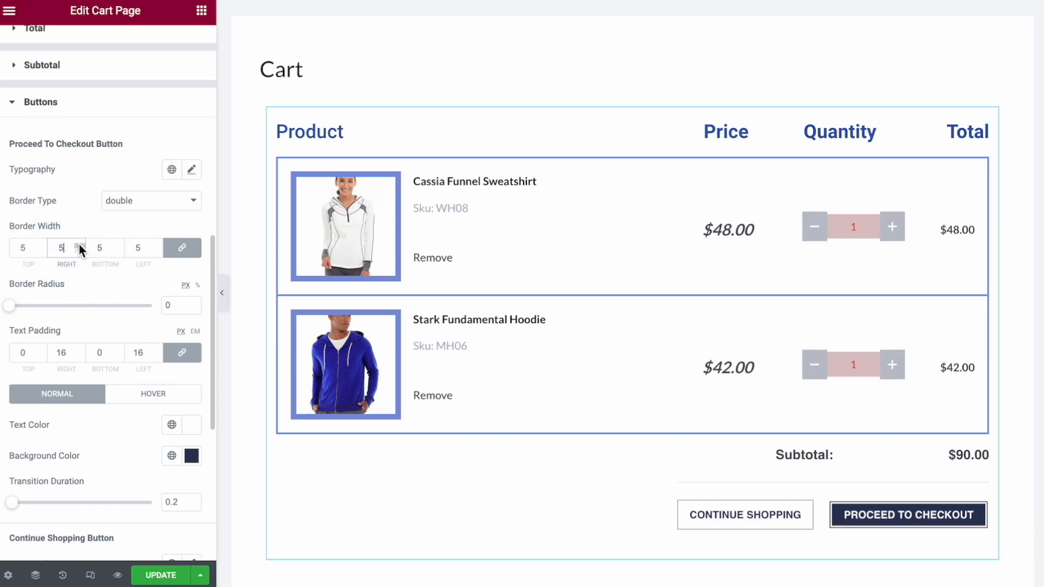
pyautogui.click(79, 245)
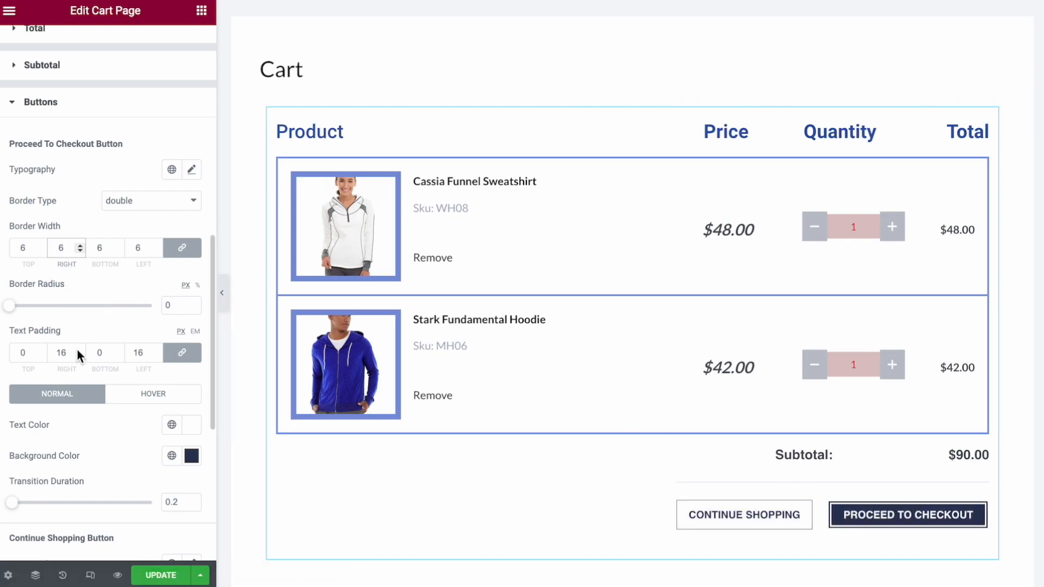
pyautogui.moveTo(10, 305); pyautogui.dragTo(47, 308)
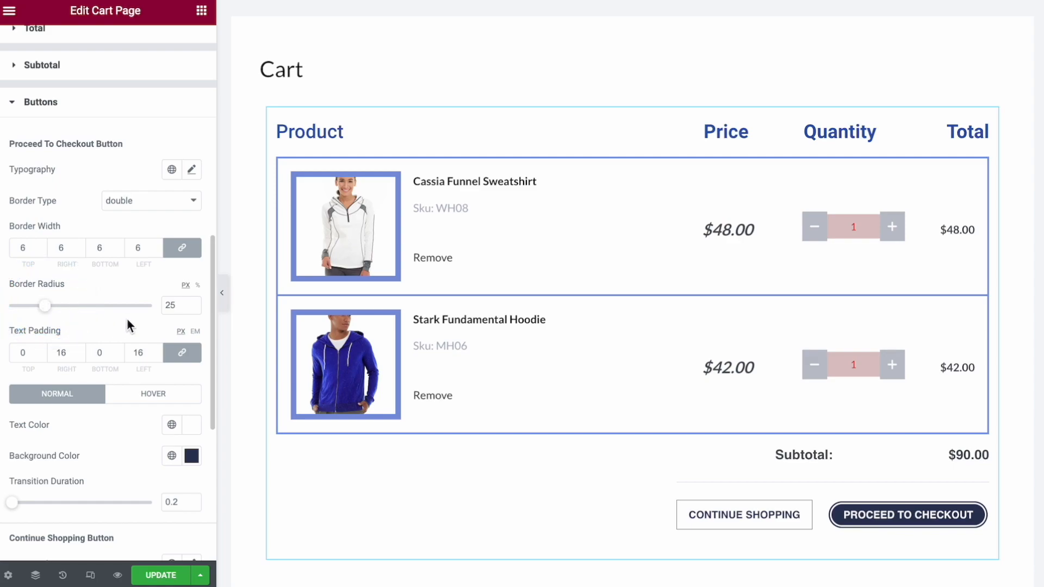
# Thicken the solid border of the Continue Shopping button on all sides.
pyautogui.scroll(-6, 128, 321)
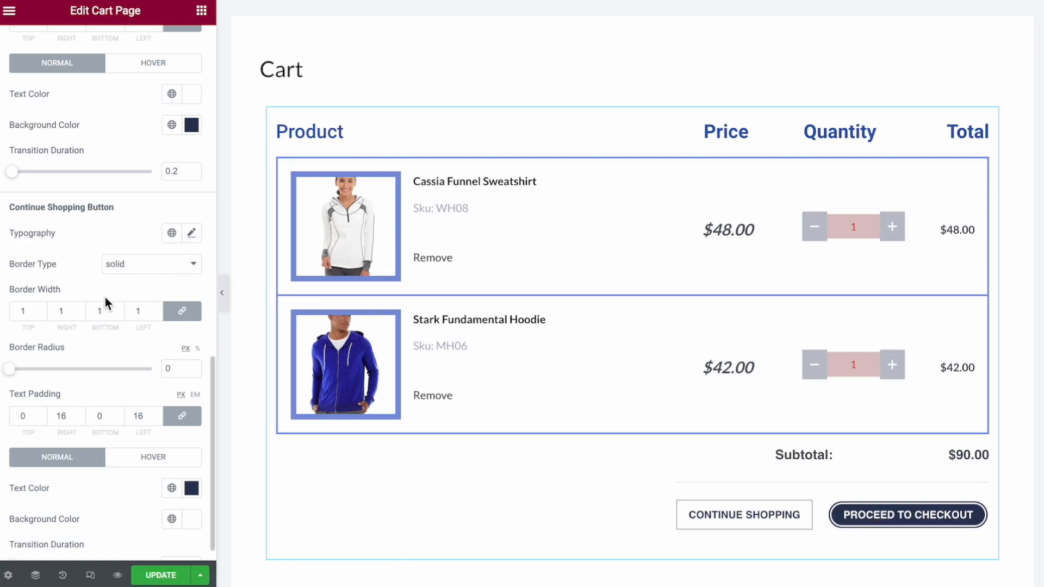
pyautogui.click(79, 310)
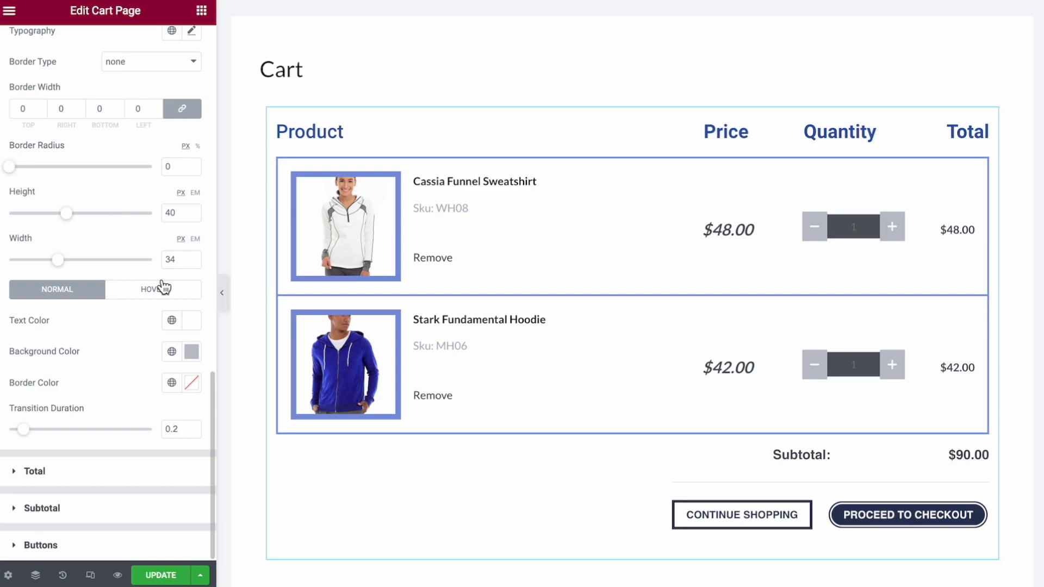
# Set the Cart Page widget's margin to 5 px on all sides in its advanced layout settings.
pyautogui.scroll(3, 163, 286)
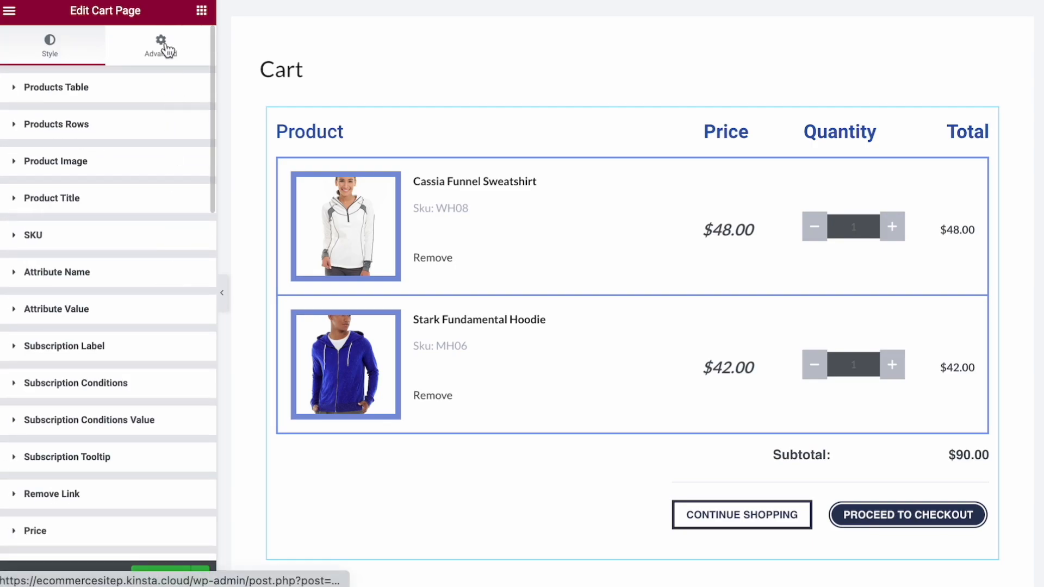
pyautogui.click(168, 50)
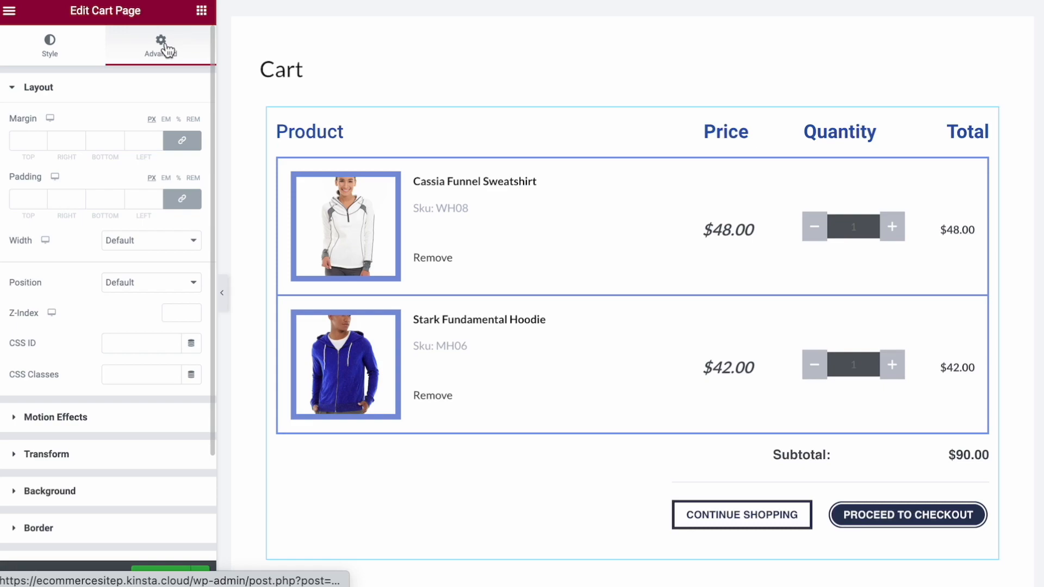
pyautogui.click(42, 144)
pyautogui.click(43, 139)
pyautogui.click(43, 139)
pyautogui.click(43, 139)
pyautogui.click(43, 139)
pyautogui.click(43, 139)
# Set the Cart Page widget's padding to 5 px on all sides.
pyautogui.click(42, 196)
pyautogui.click(42, 196)
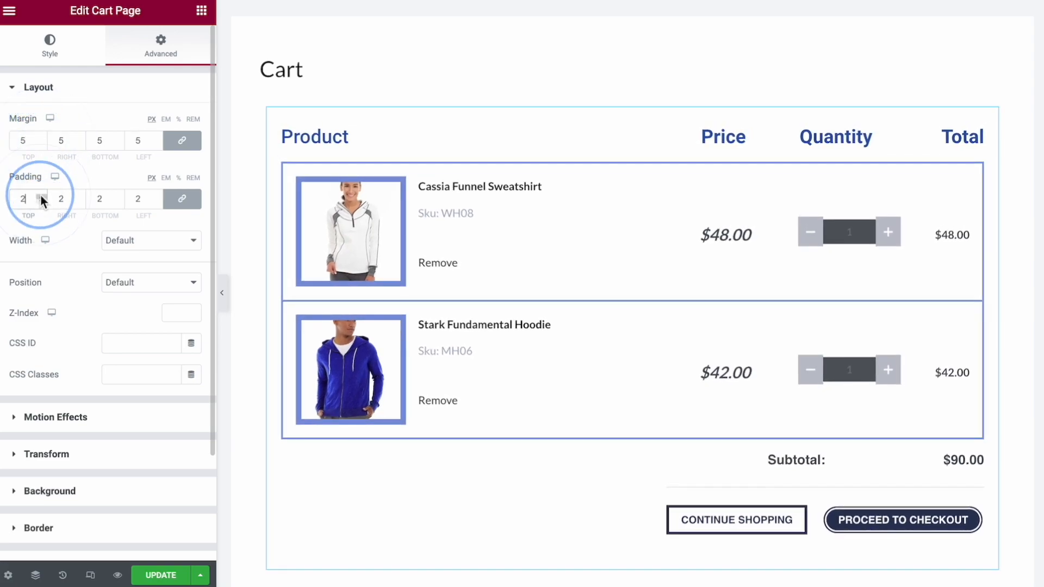
pyautogui.click(42, 196)
pyautogui.click(41, 196)
pyautogui.click(41, 195)
pyautogui.click(67, 238)
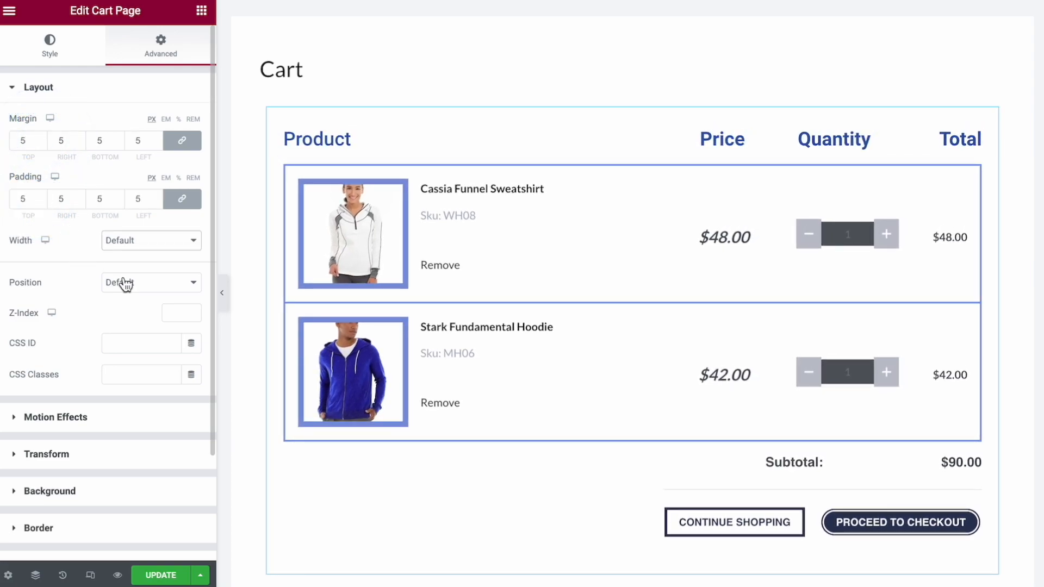
pyautogui.click(136, 283)
pyautogui.click(146, 296)
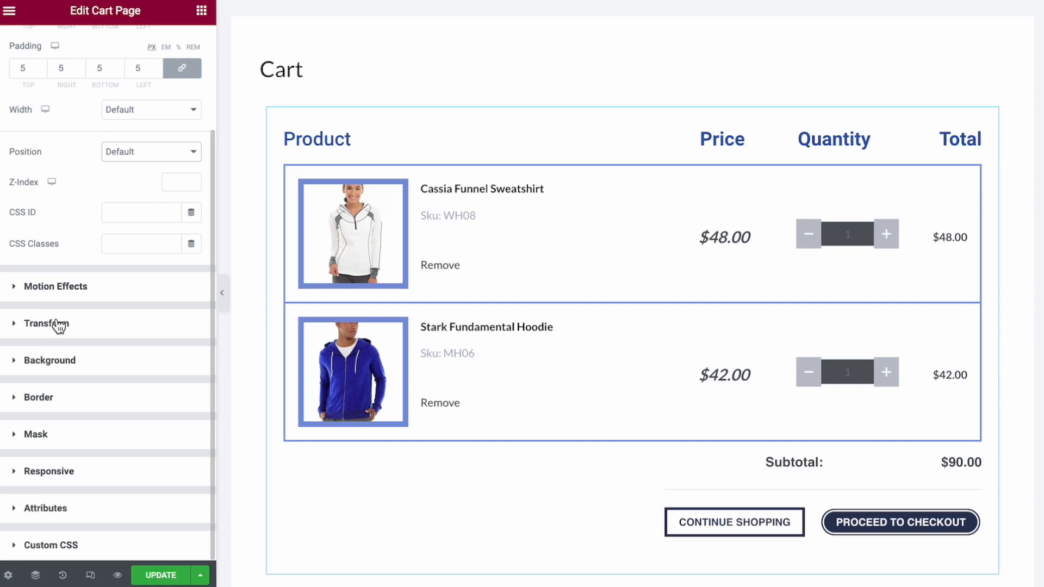
# Give the Cart Page widget a classic background in a light lavender color.
pyautogui.click(57, 362)
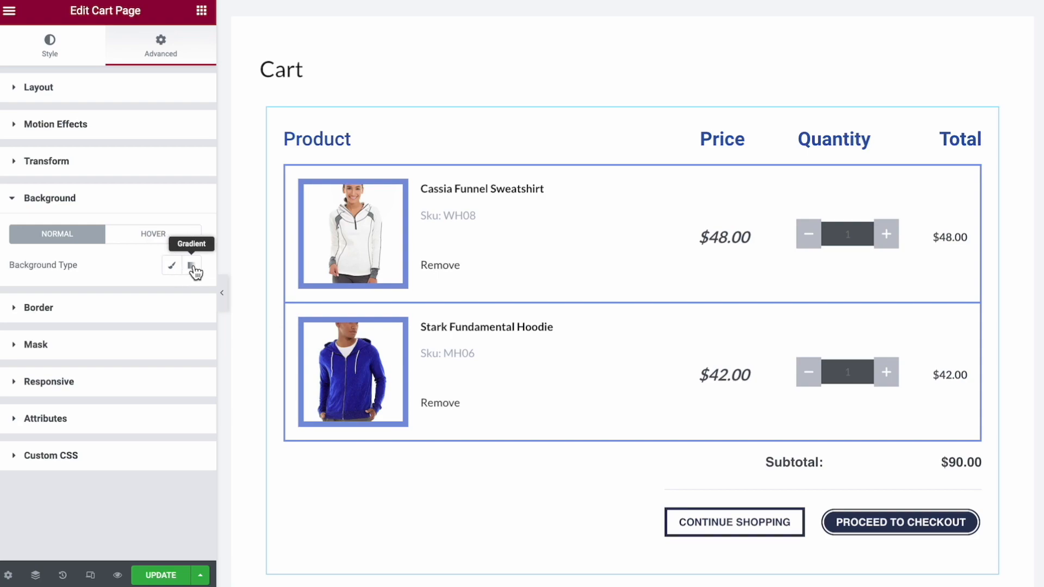
pyautogui.click(172, 266)
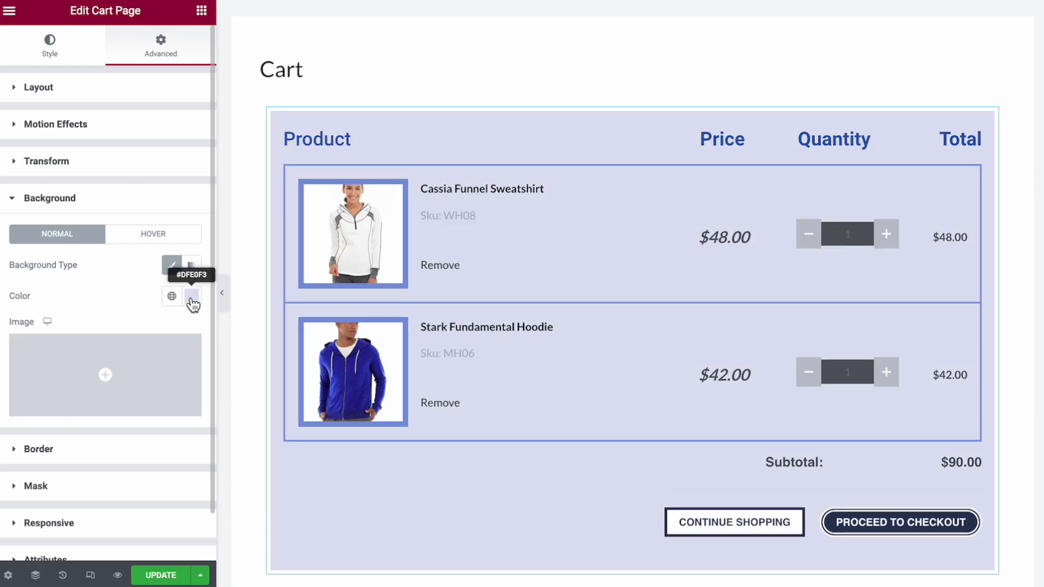
pyautogui.click(191, 297)
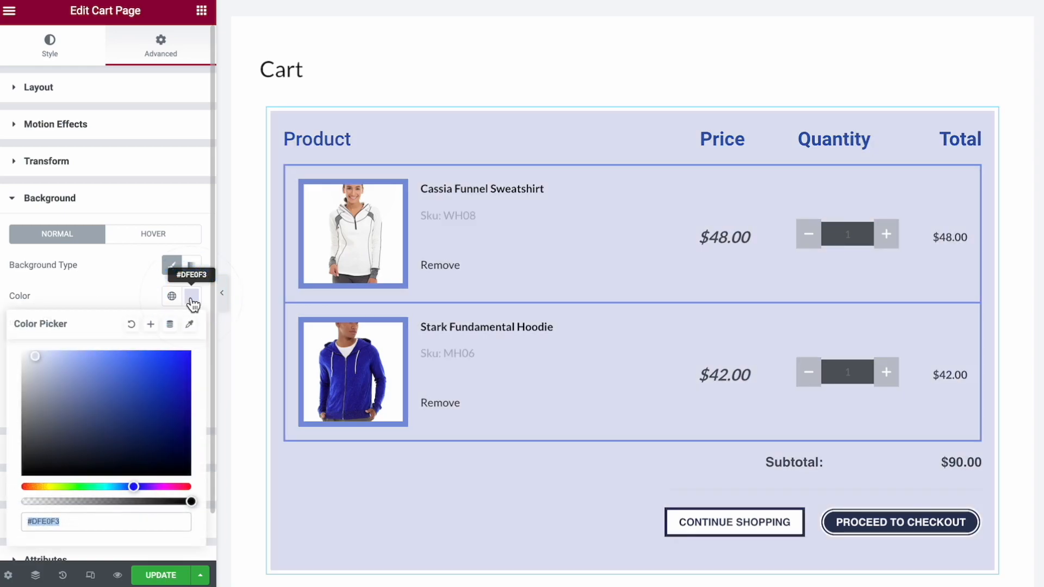
pyautogui.click(92, 391)
pyautogui.moveTo(79, 373); pyautogui.dragTo(25, 359)
pyautogui.click(34, 371)
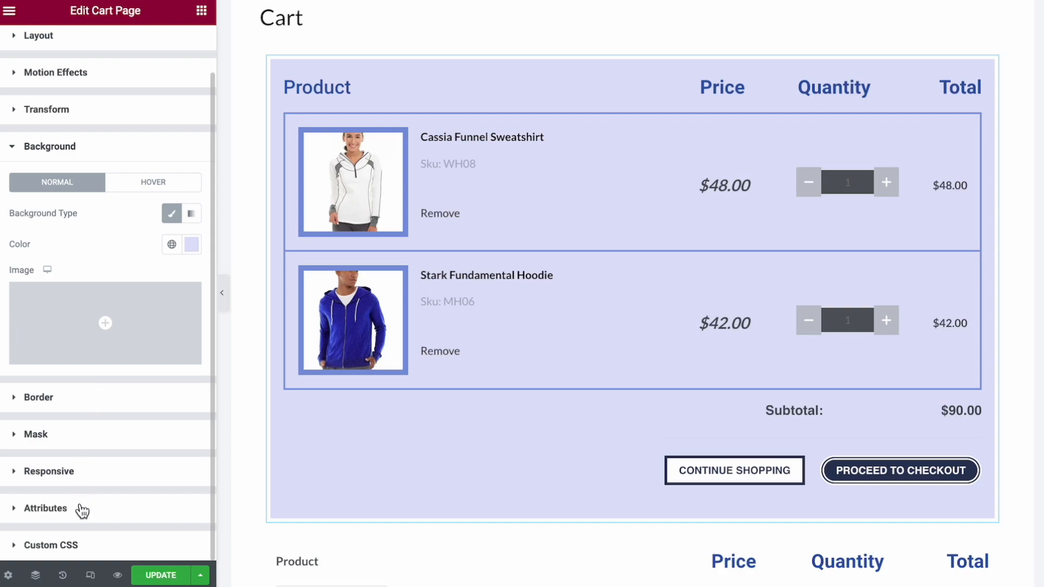
# Open the widget's Custom CSS editor and look over the styled cart.
pyautogui.click(78, 540)
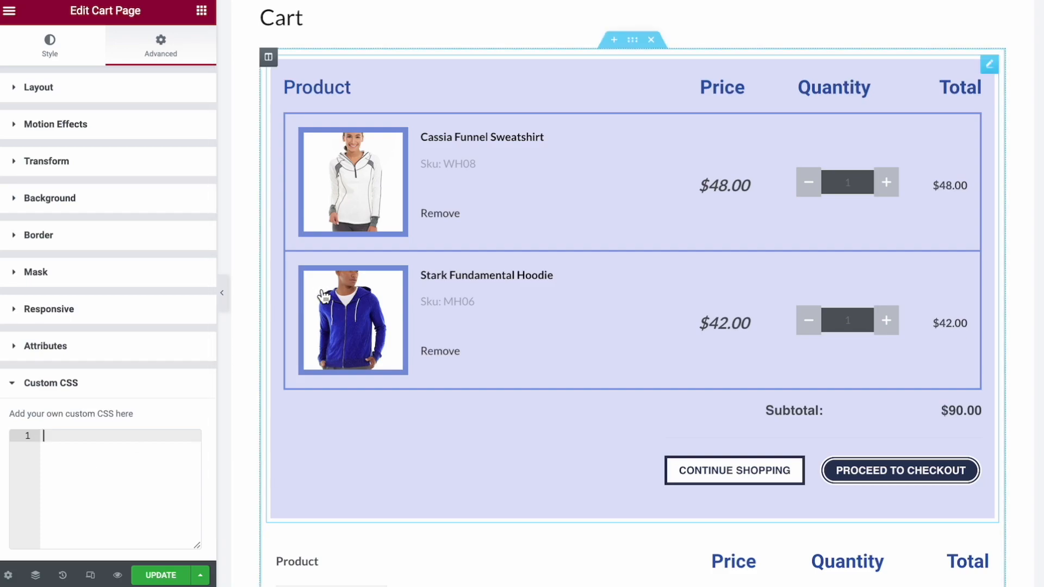
pyautogui.scroll(3, 329, 304)
pyautogui.scroll(-2, 329, 303)
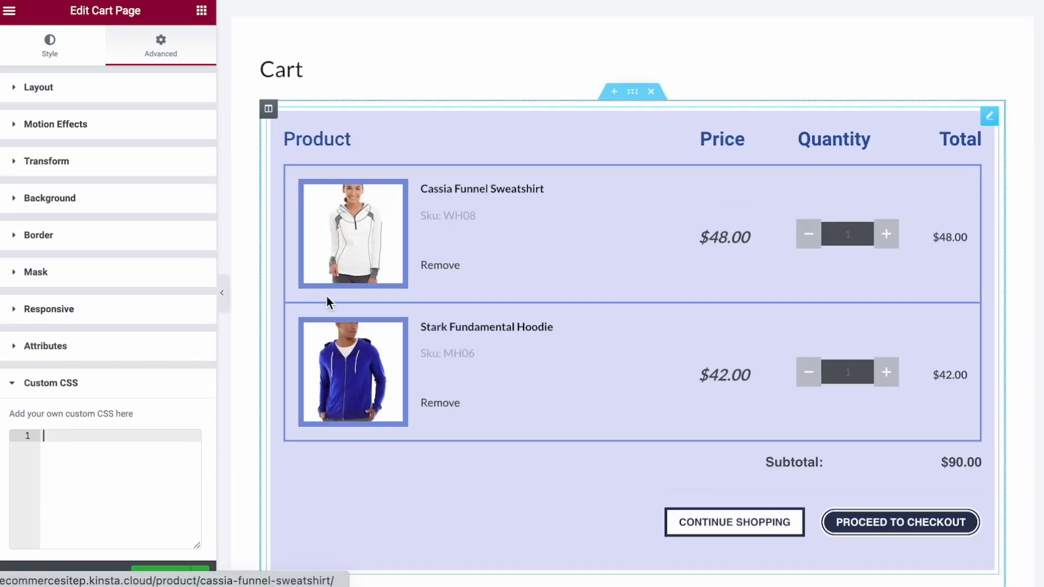